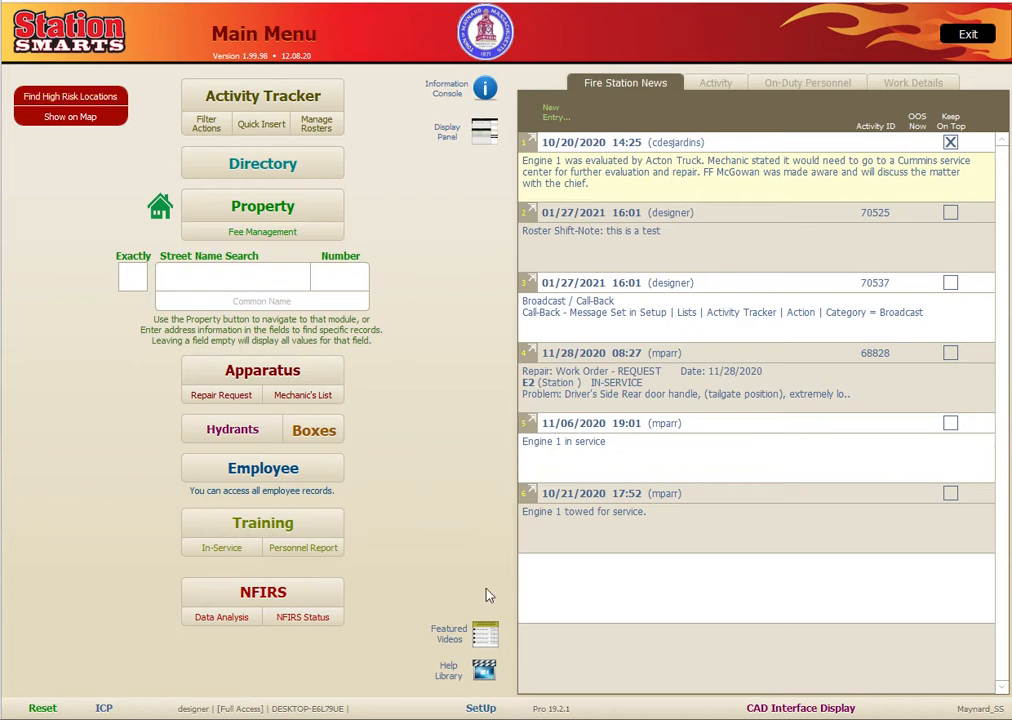
- Open the NFIRS processing list showing the January 2021 incident with its form Not Started
left_click(233, 600)
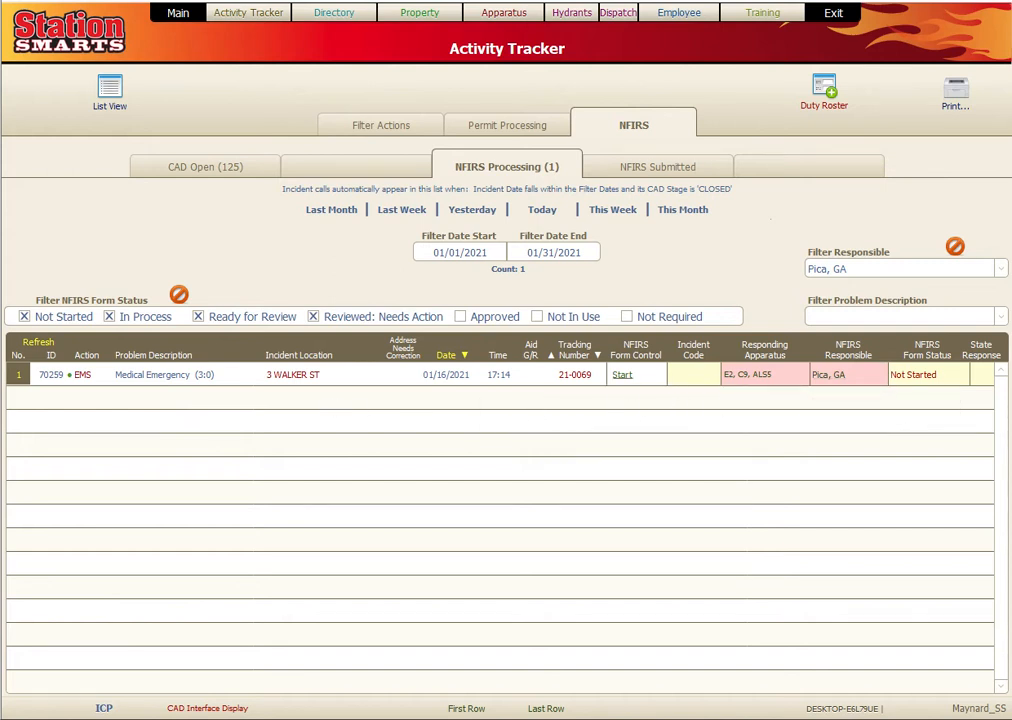
left_click(622, 374)
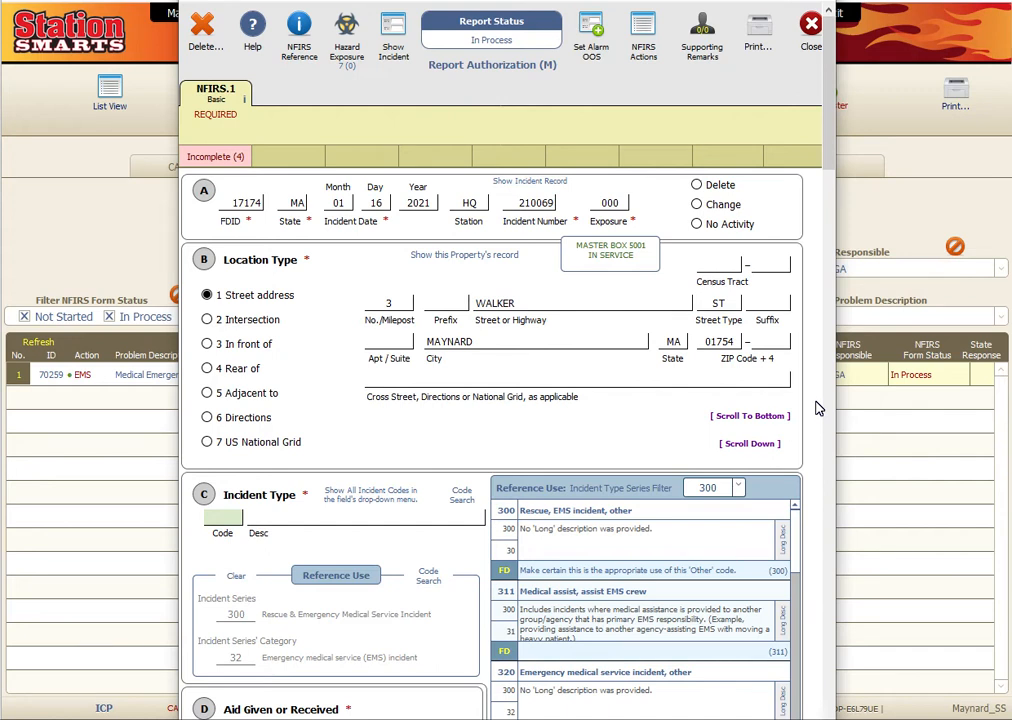
mouse_move(215, 160)
- Create a Box - Plug Out follow-up that marks alarm box 5001 out of service
left_click(590, 32)
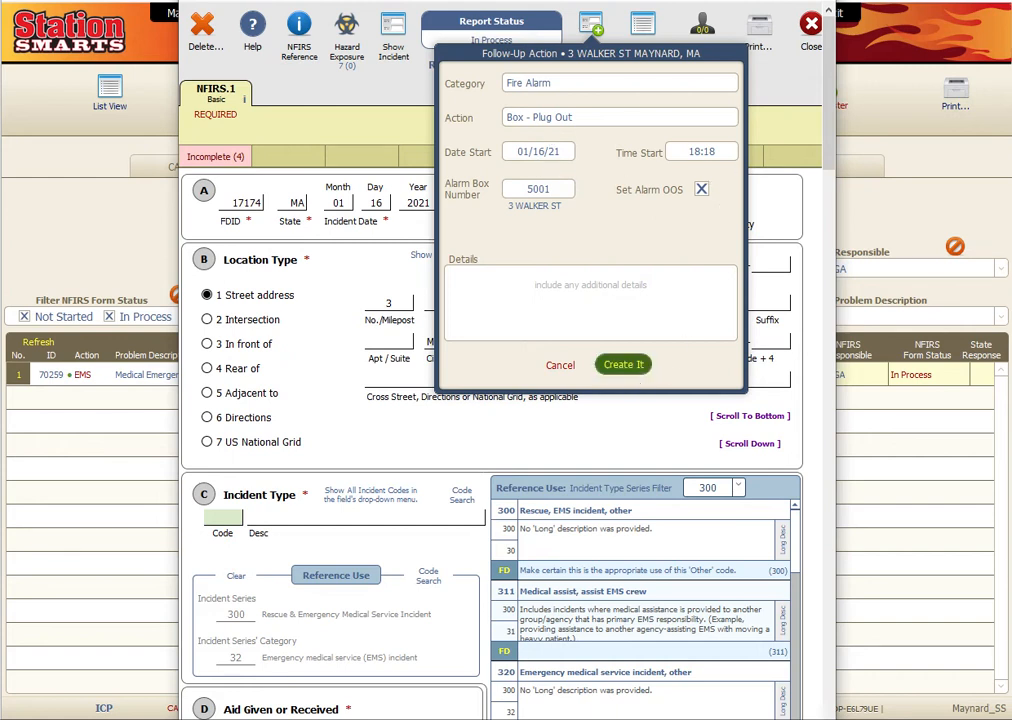
left_click(576, 314)
left_click(622, 364)
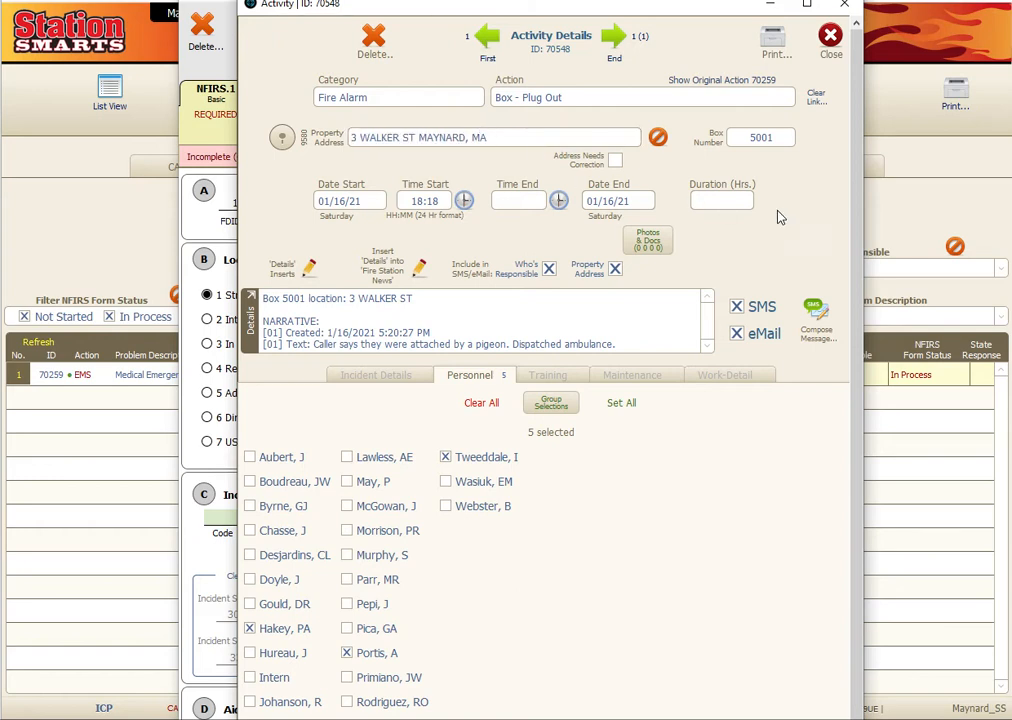
- Close the box 5001 Activity Details to return to the NFIRS-1 Basic form for incident 210069
left_click(829, 36)
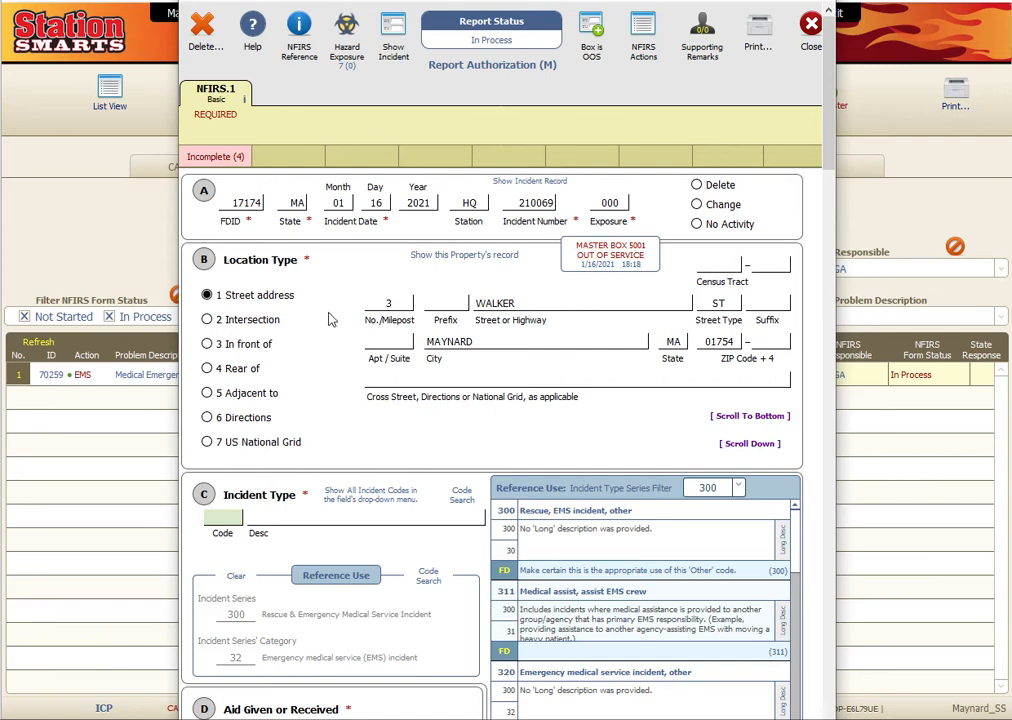
- Browse incident codes in Code Search, then set Incident Type to 320, EMS incident, other
scroll(330, 287, "down", 3)
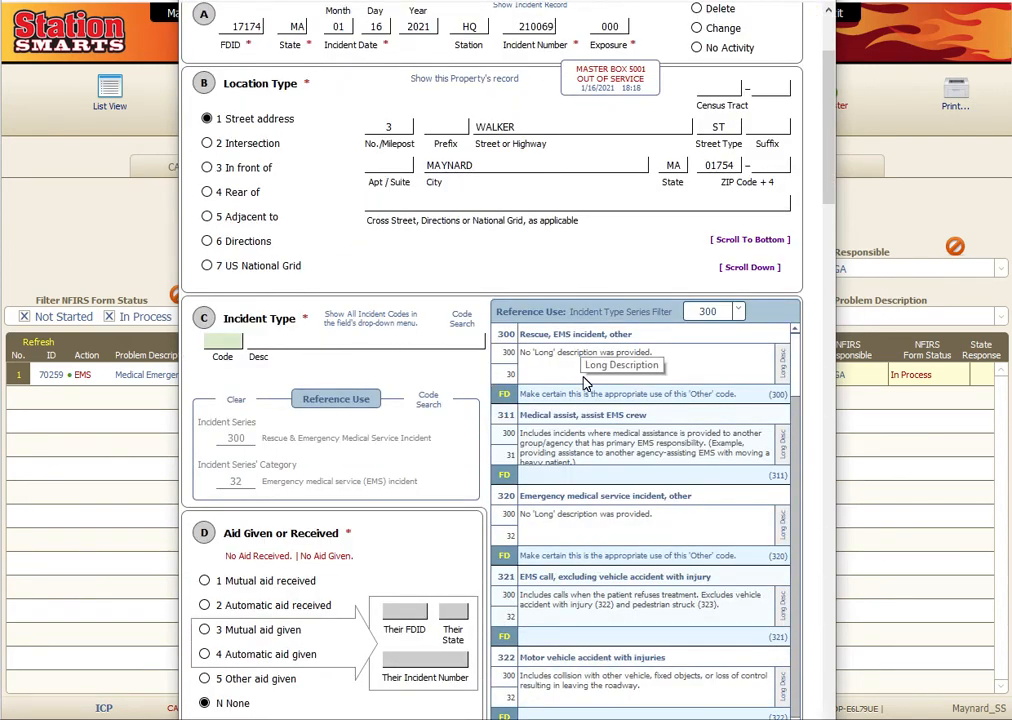
left_click(742, 396)
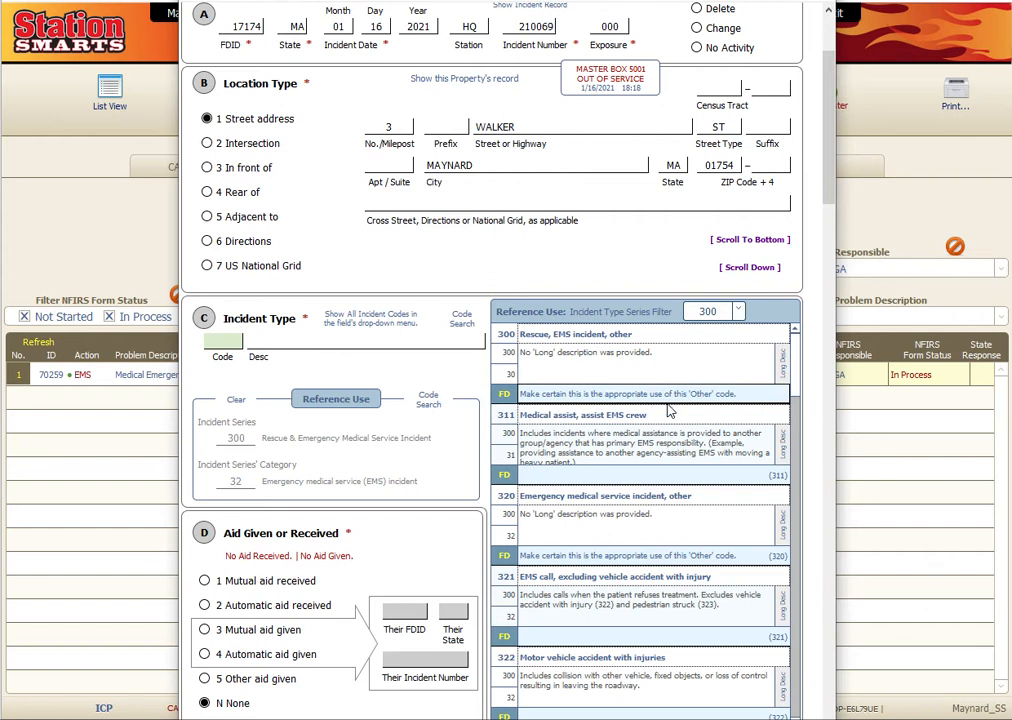
left_click(461, 318)
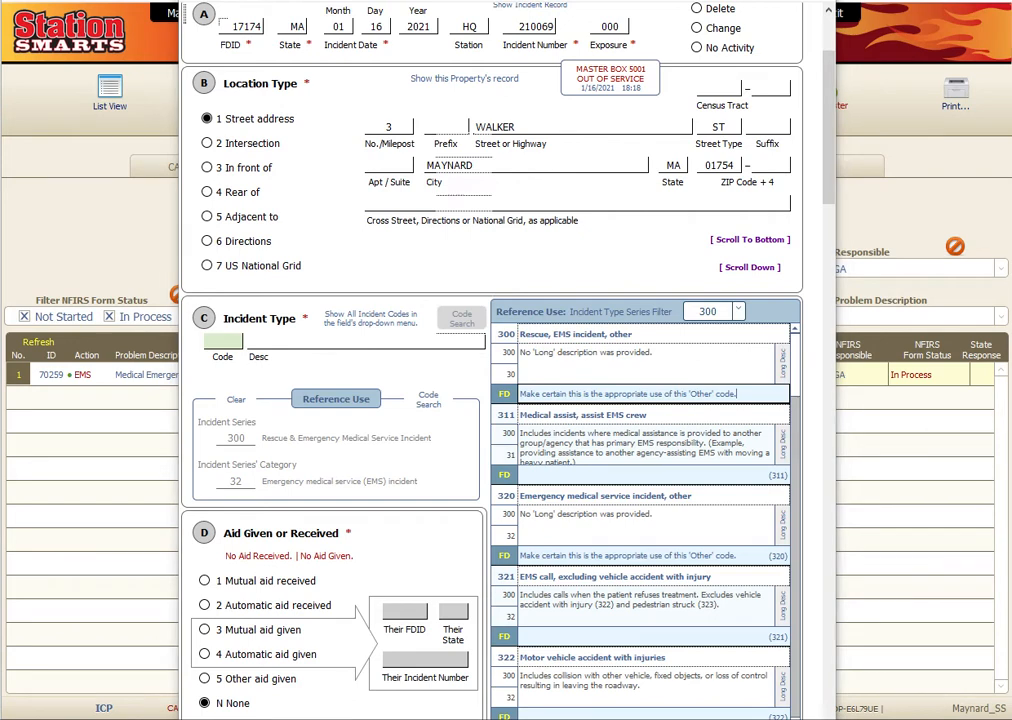
left_click_drag(1011, 0, 535, 12)
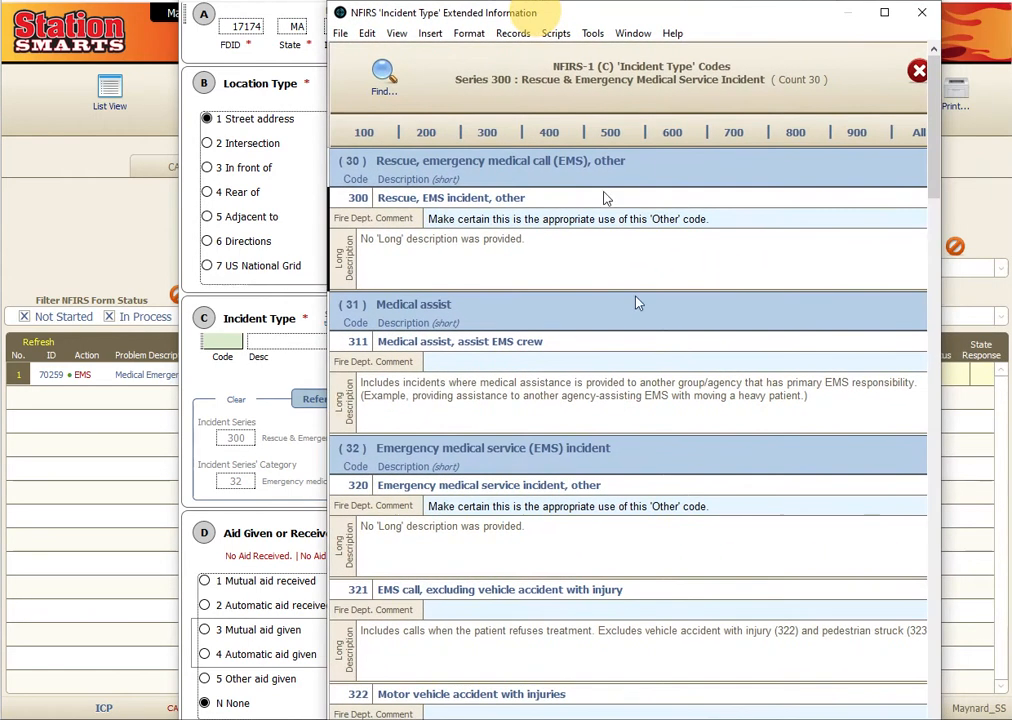
left_click(380, 88)
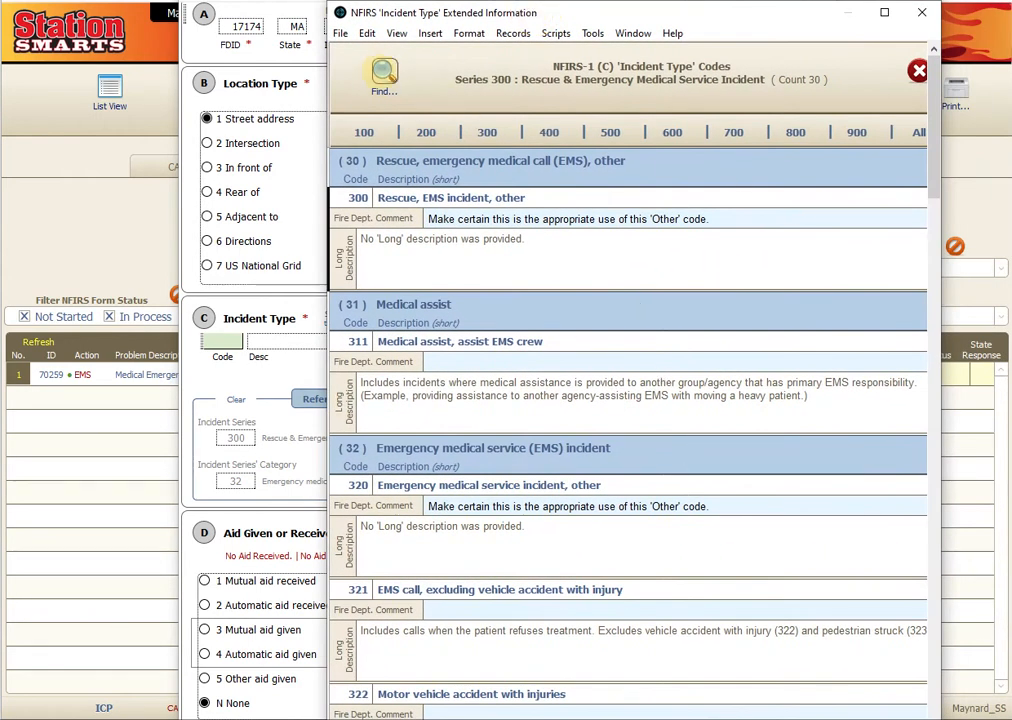
left_click(870, 59)
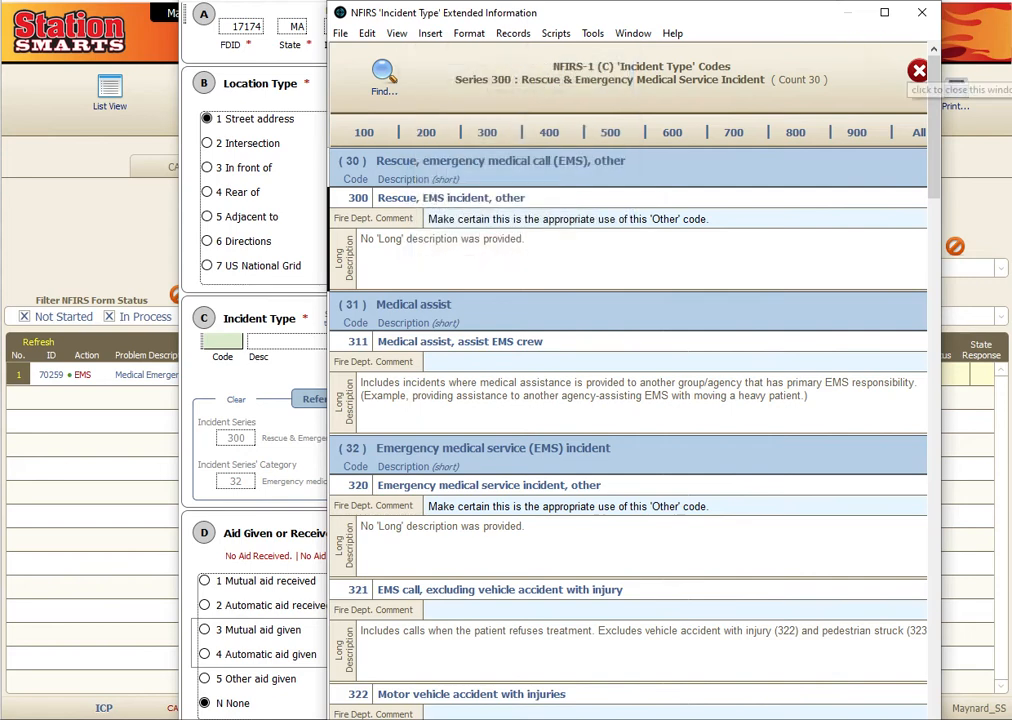
left_click(918, 70)
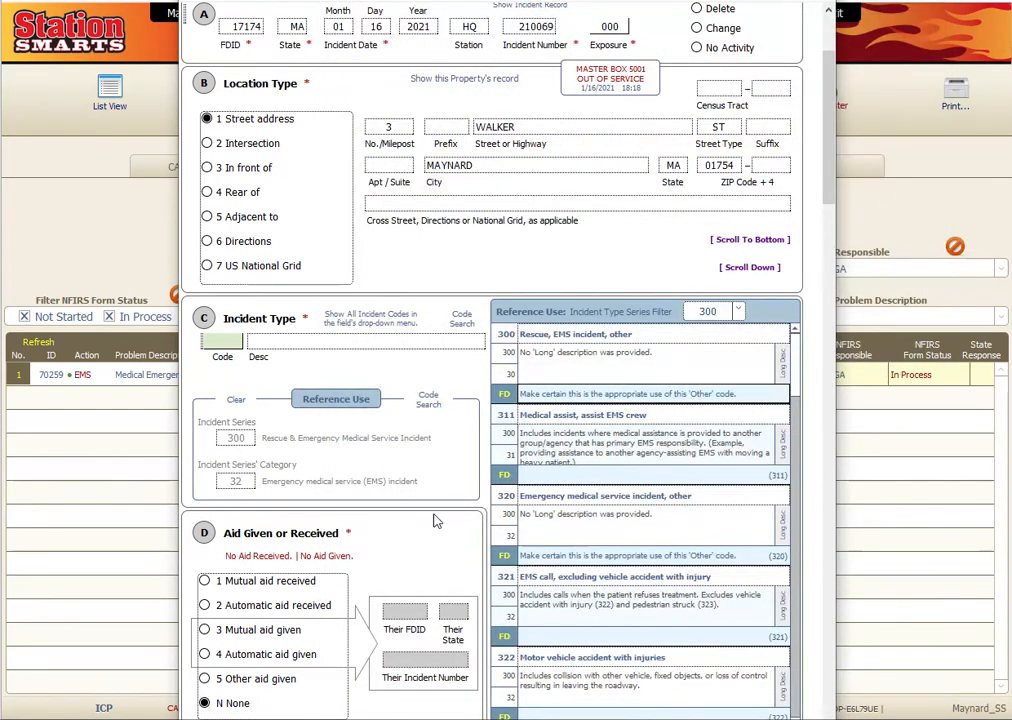
left_click(222, 341)
left_click(250, 360)
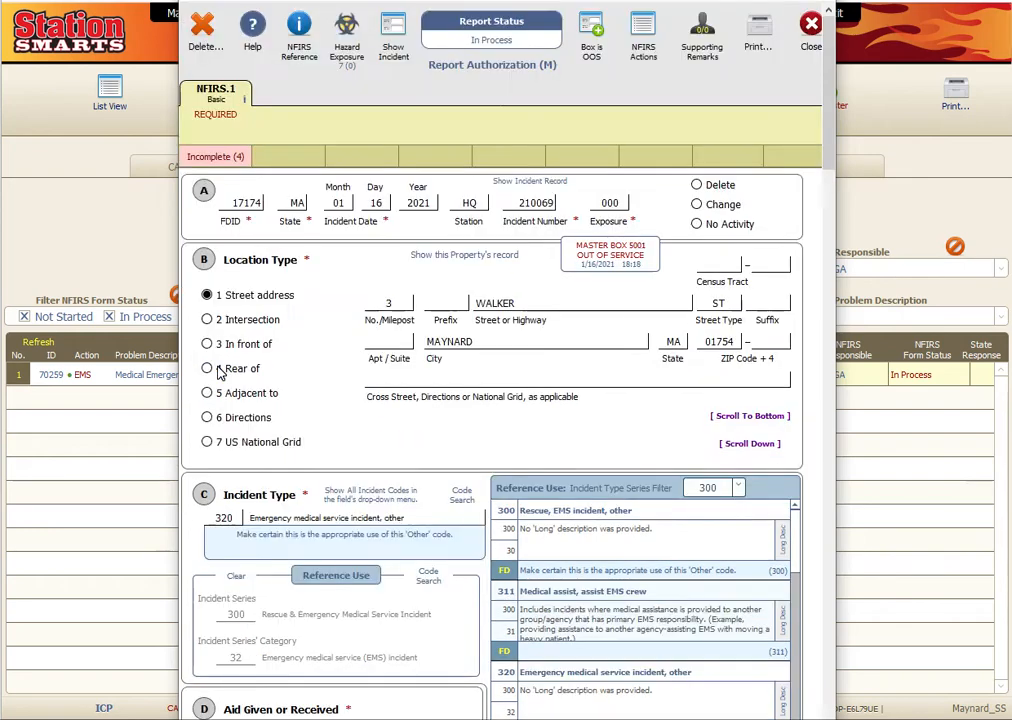
scroll(252, 378, "down", 6)
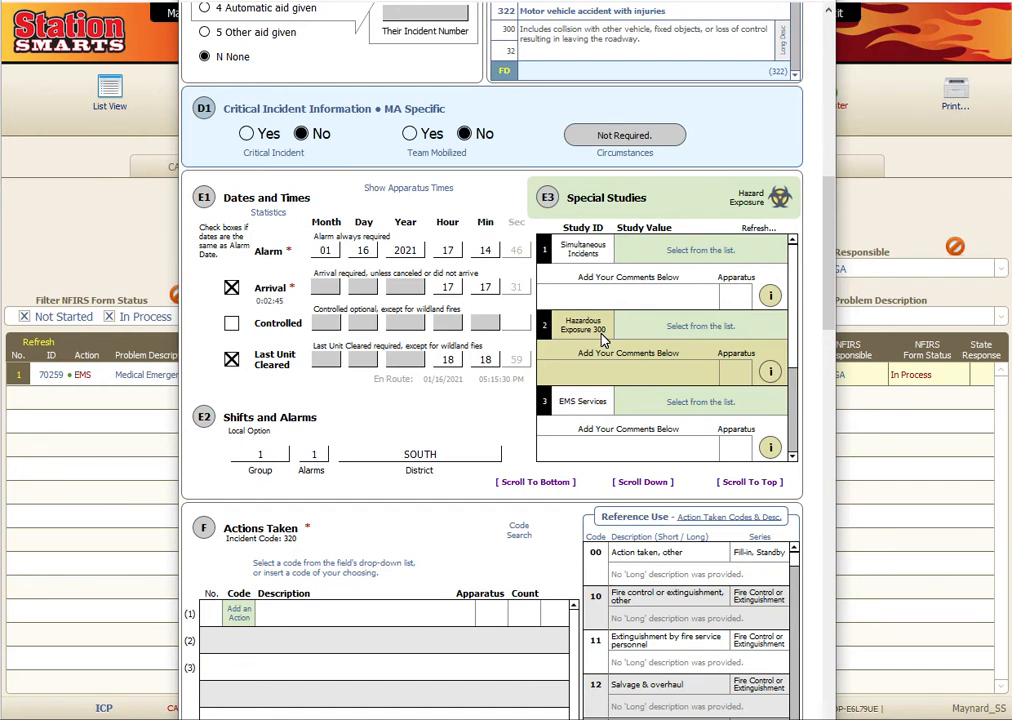
- Set FEMA Required to Unknown, EMS Services to Service Delayed, and Hazardous Exposure to Not Applicable
scroll(604, 335, "down", 1)
left_click(662, 400)
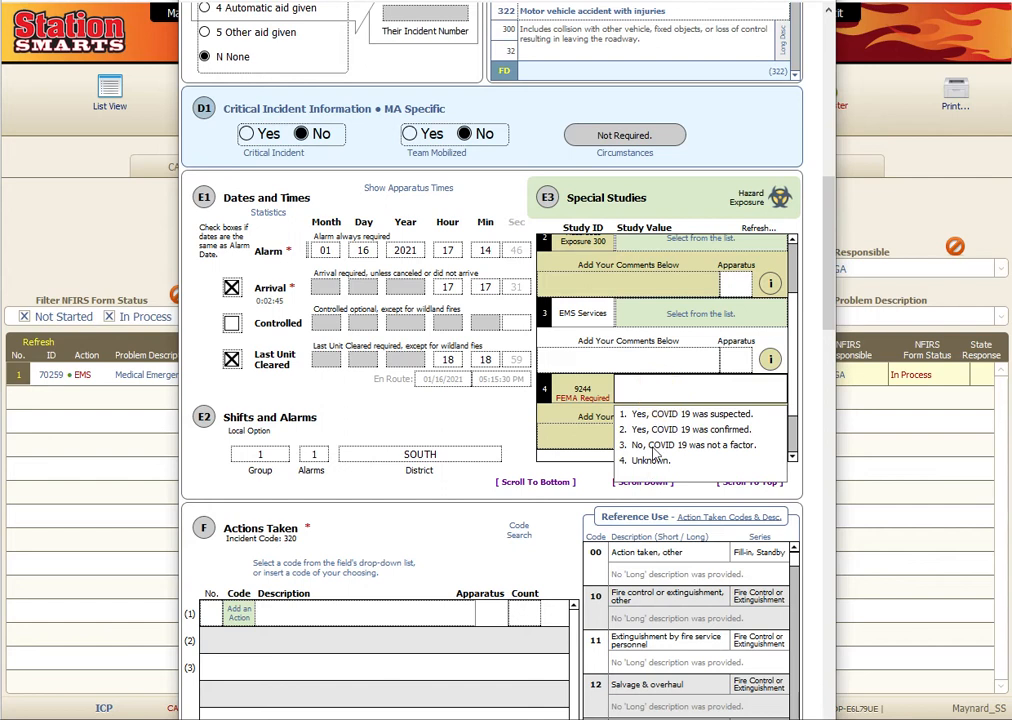
left_click(705, 455)
left_click(645, 313)
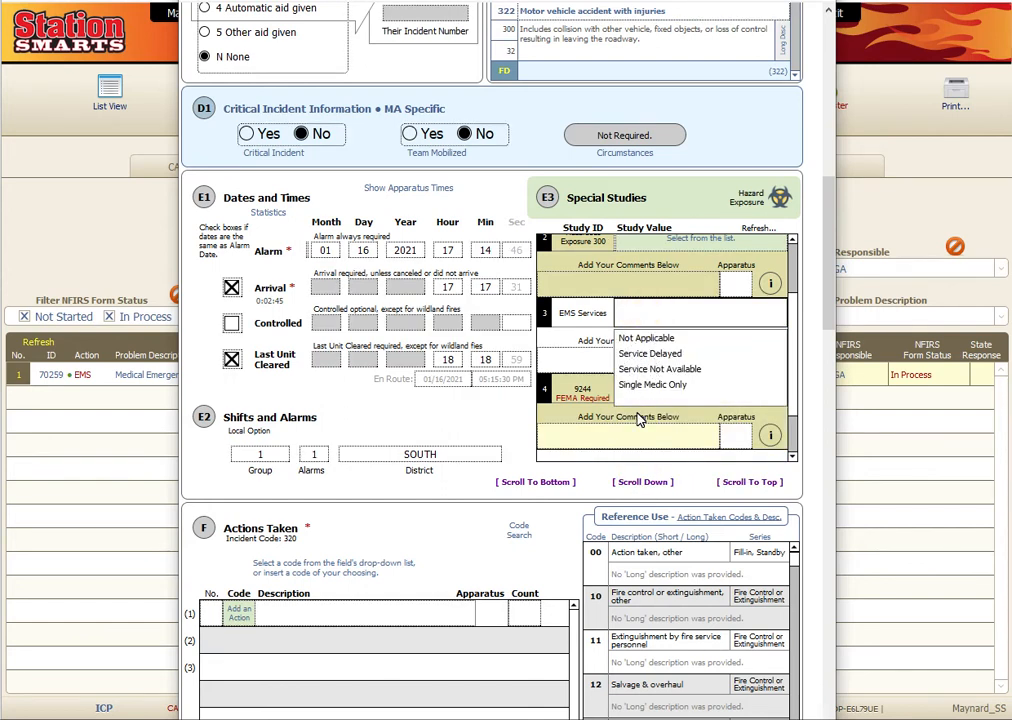
left_click(650, 354)
left_click(639, 338)
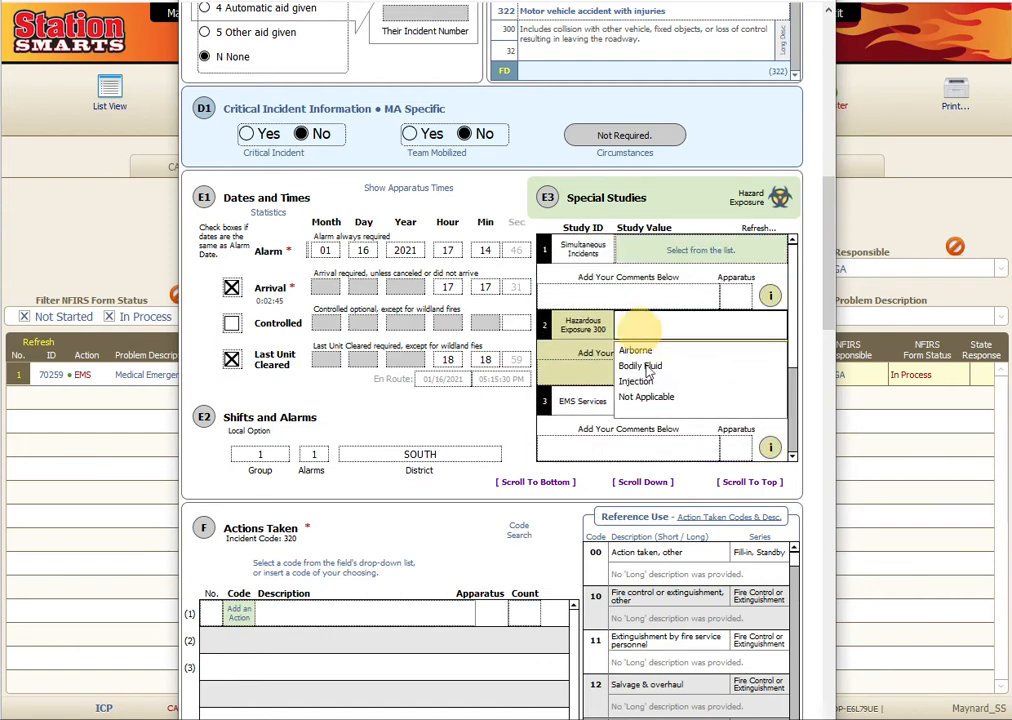
left_click(636, 382)
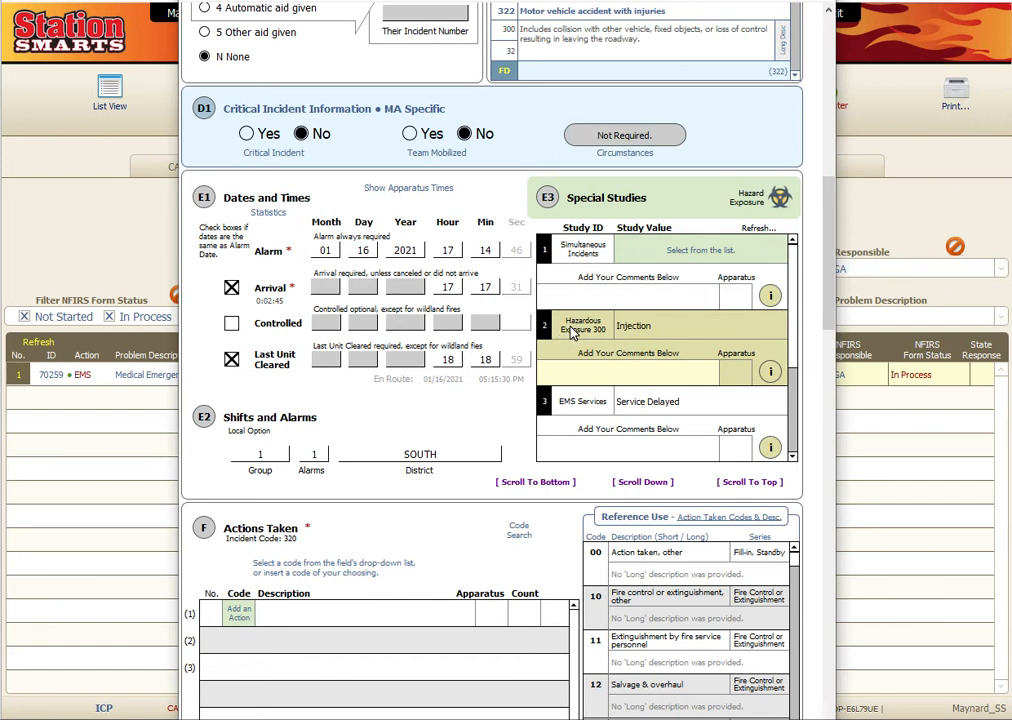
left_click(678, 336)
left_click(645, 398)
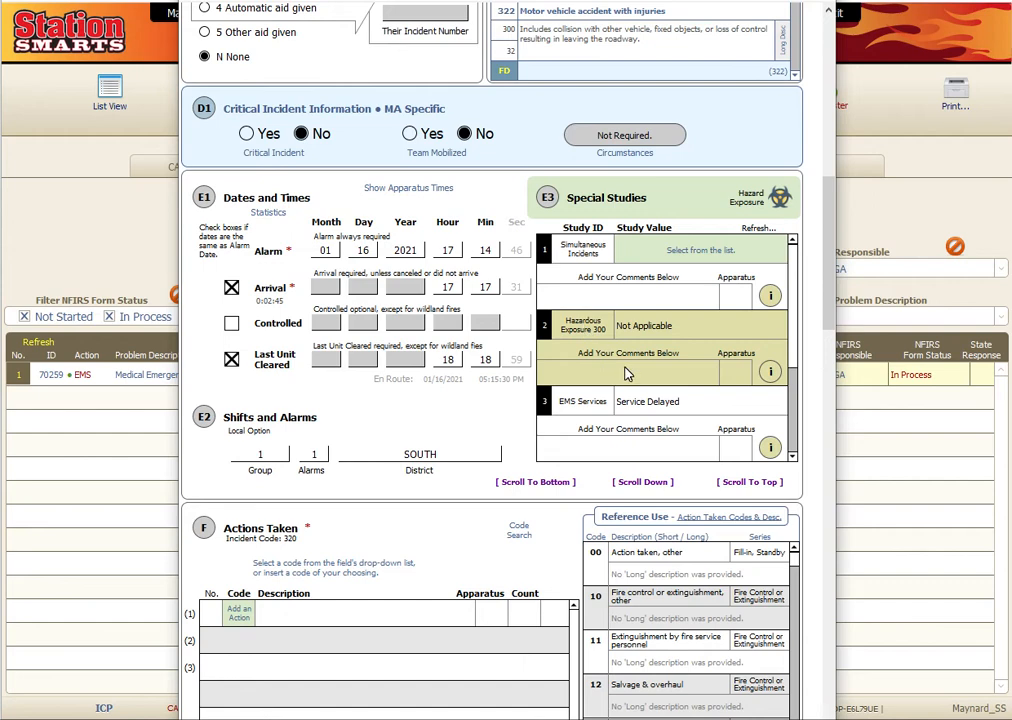
- Set the Simultaneous Incidents special study to Not Applicable
scroll(627, 369, "up", 2)
scroll(627, 369, "down", 1)
left_click(794, 401)
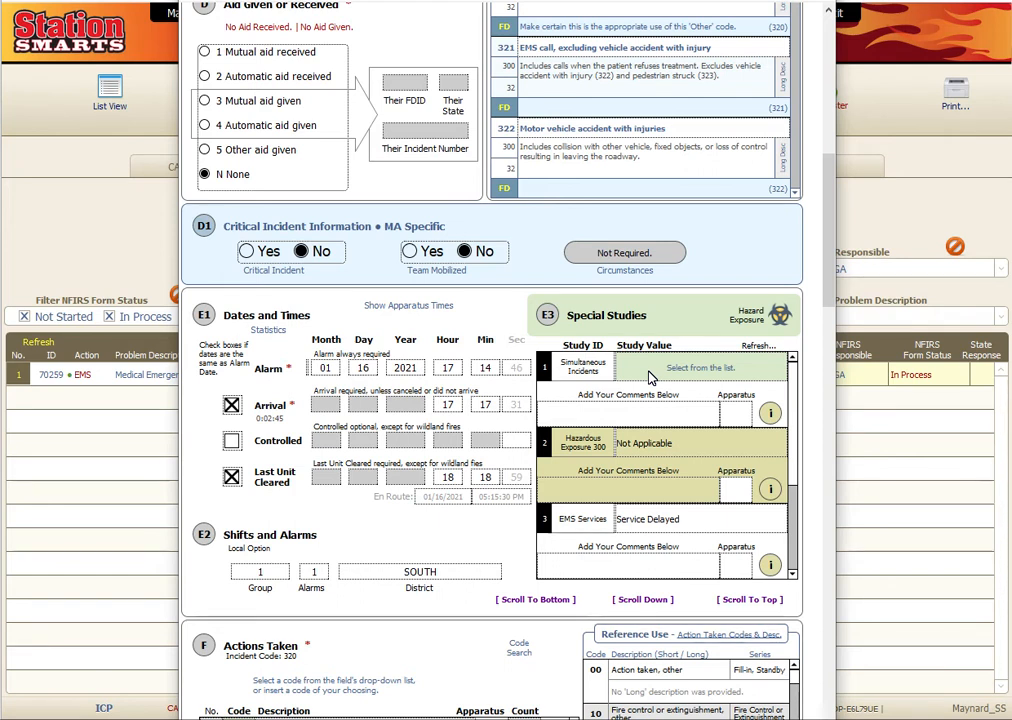
left_click(649, 375)
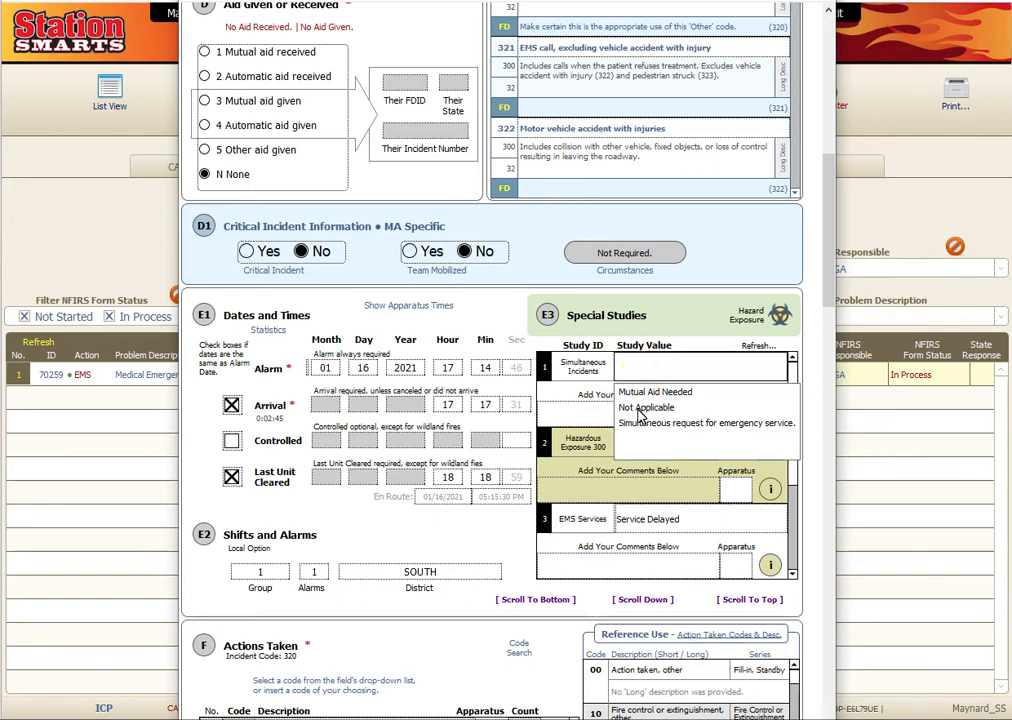
left_click(643, 408)
scroll(380, 482, "down", 3)
scroll(380, 482, "down", 4)
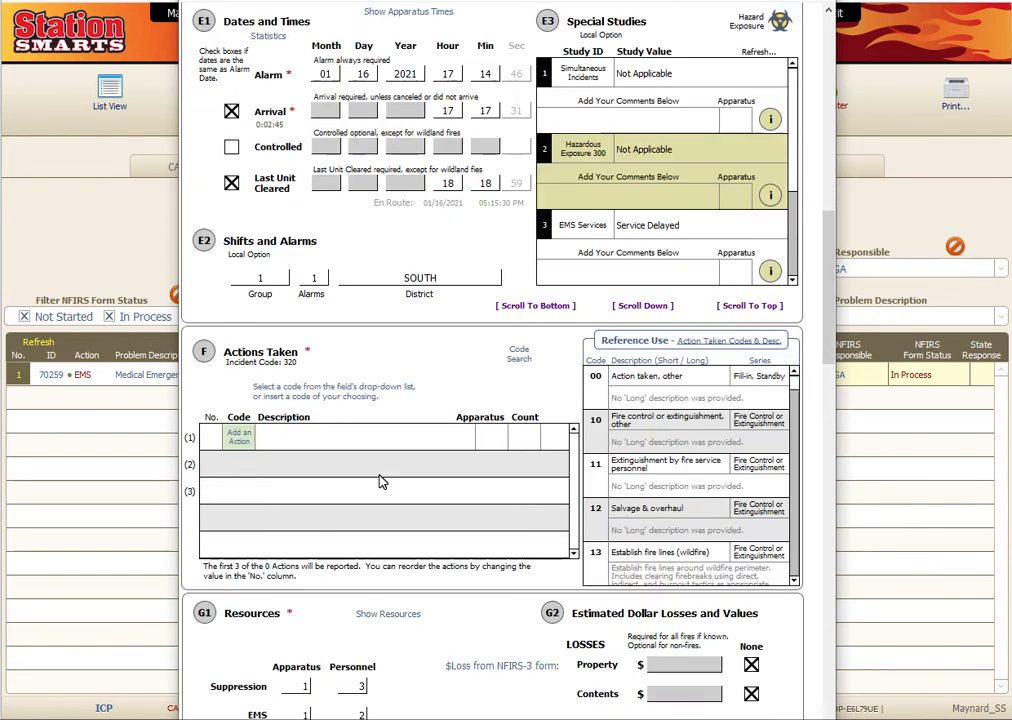
- Add action taken code 30, Emergency medical services, other, as the first action
left_click(238, 318)
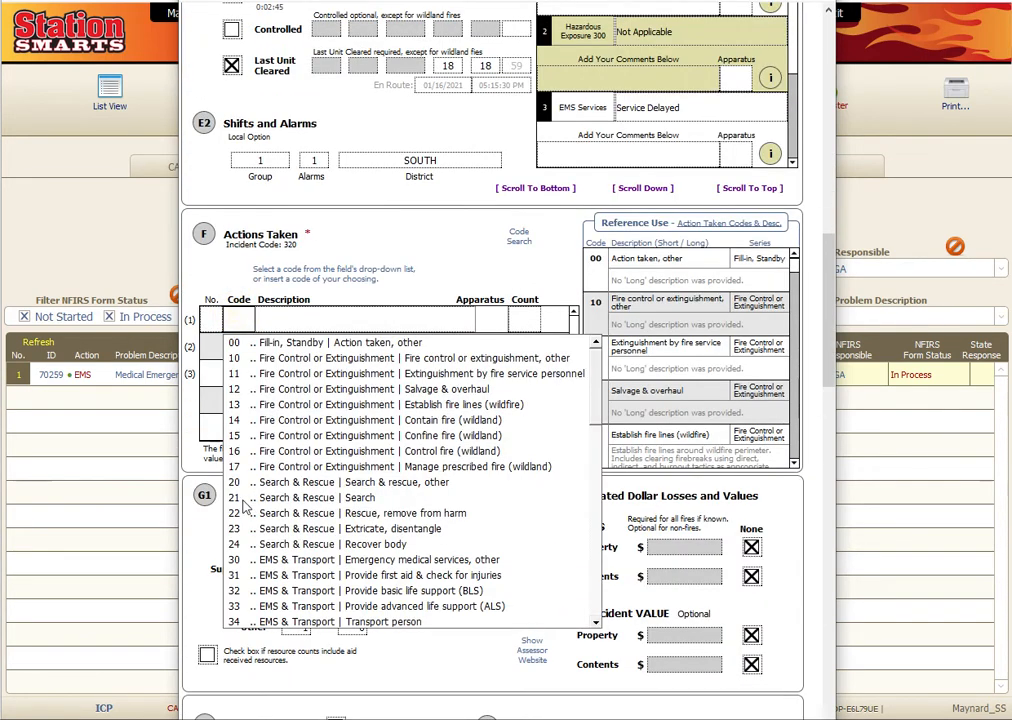
left_click(238, 557)
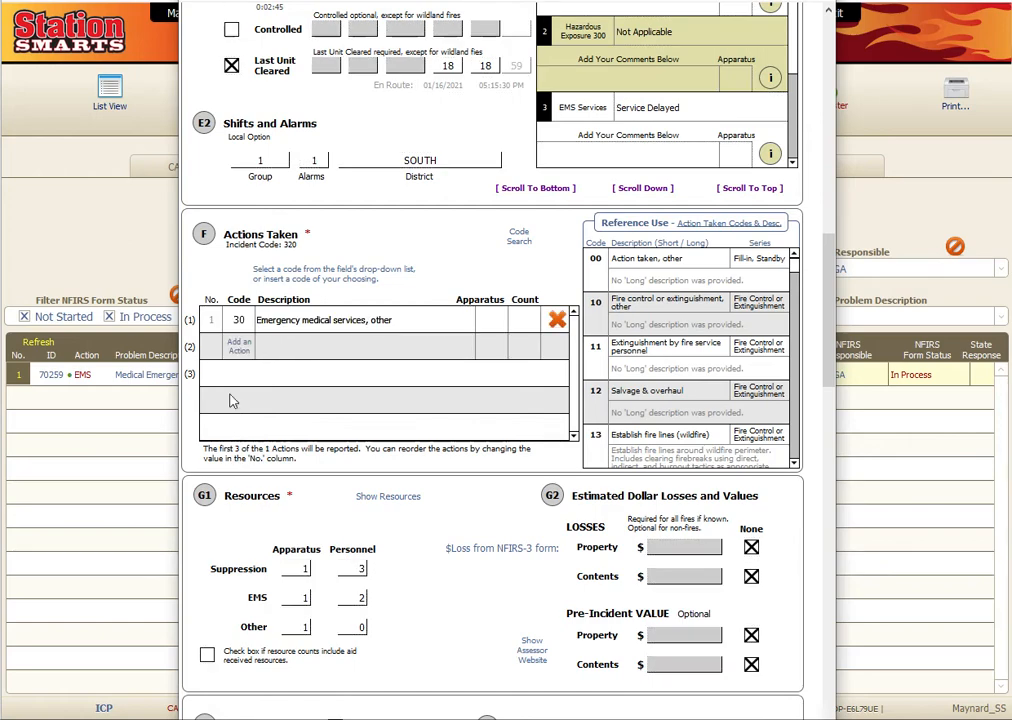
scroll(328, 422, "down", 2)
scroll(443, 456, "down", 9)
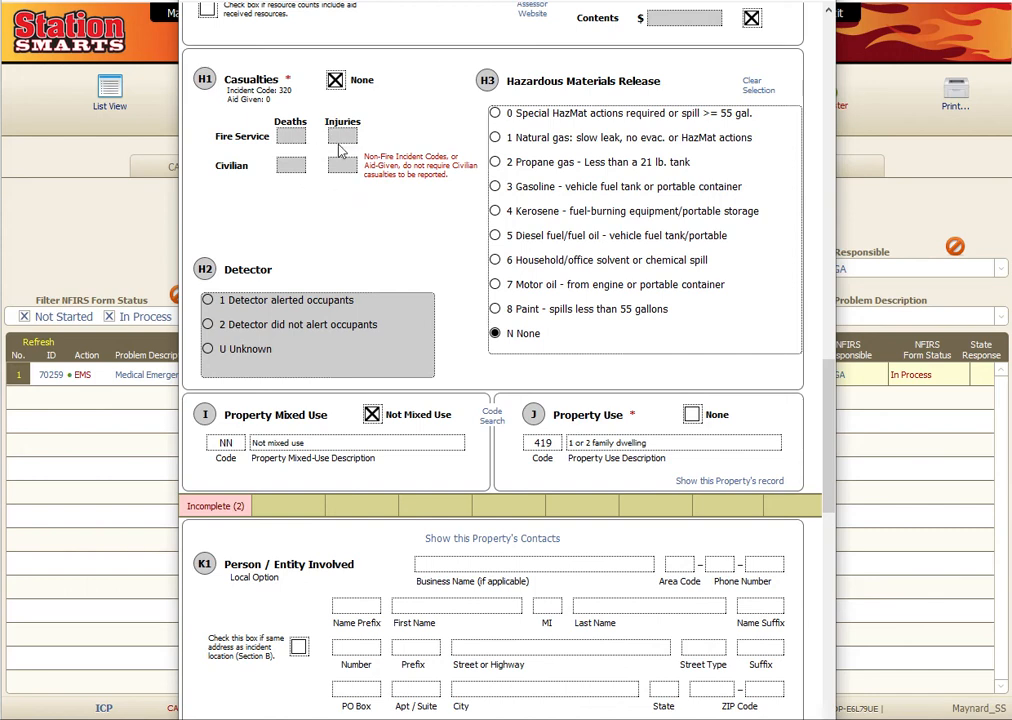
- Fill the Person/Entity Involved name and phone from the property's saved contact
scroll(436, 192, "up", 2)
scroll(436, 233, "down", 5)
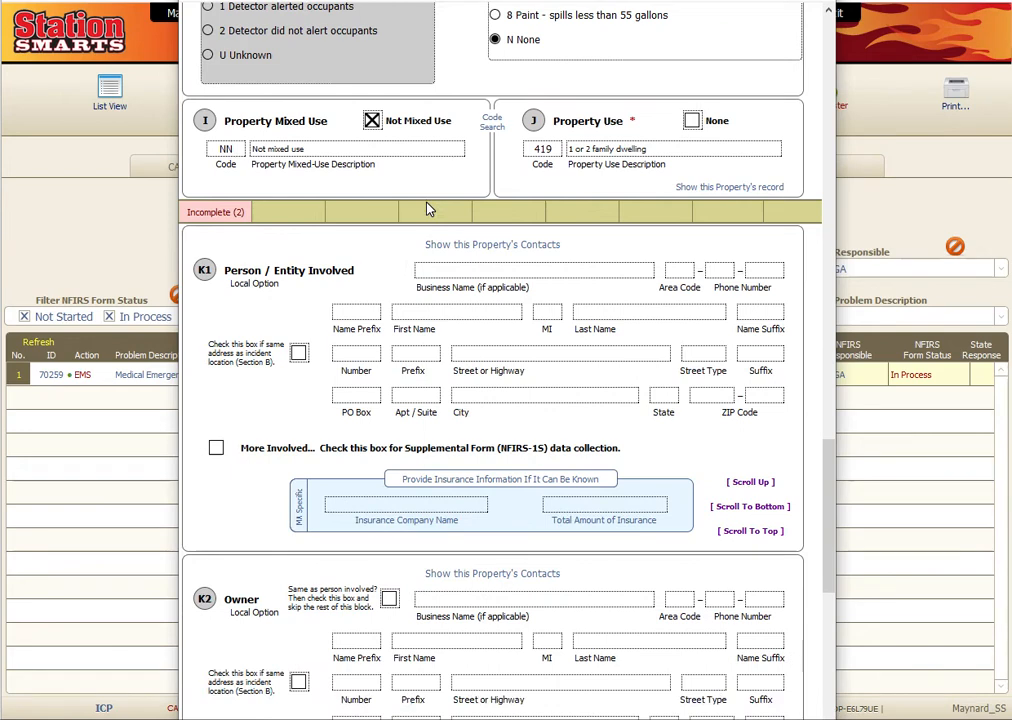
scroll(428, 208, "down", 2)
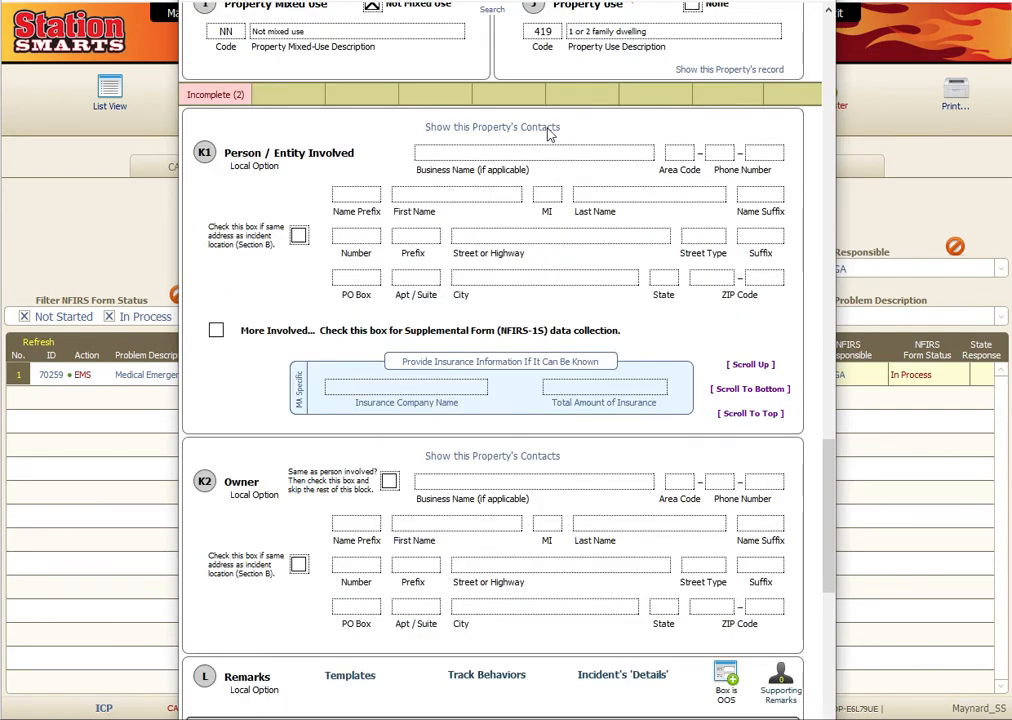
left_click(510, 128)
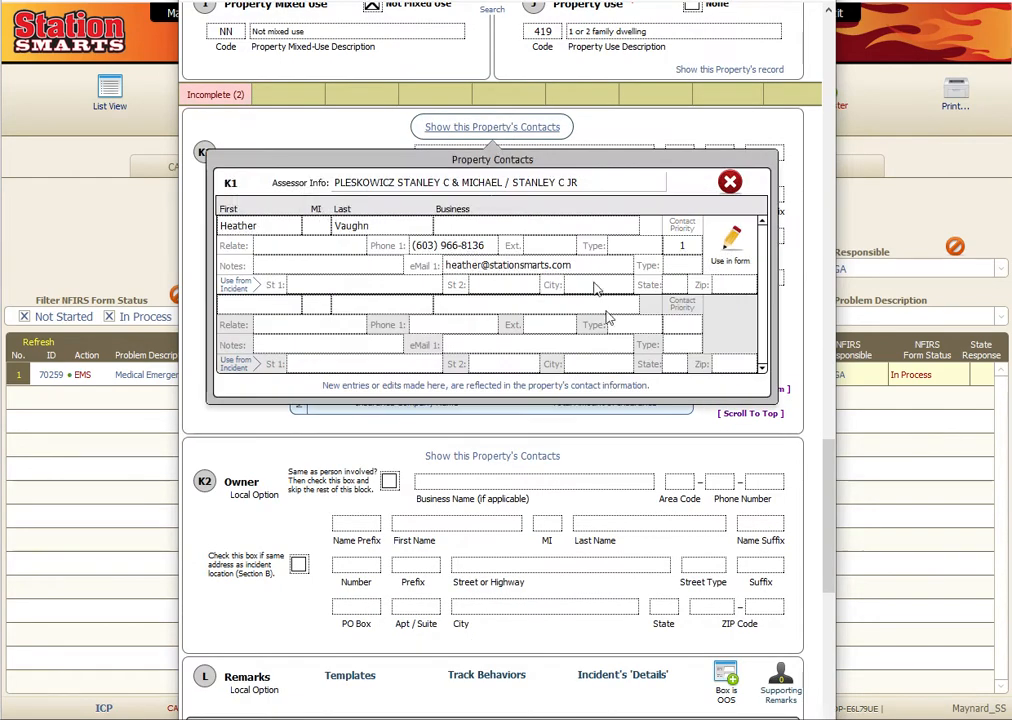
left_click(733, 258)
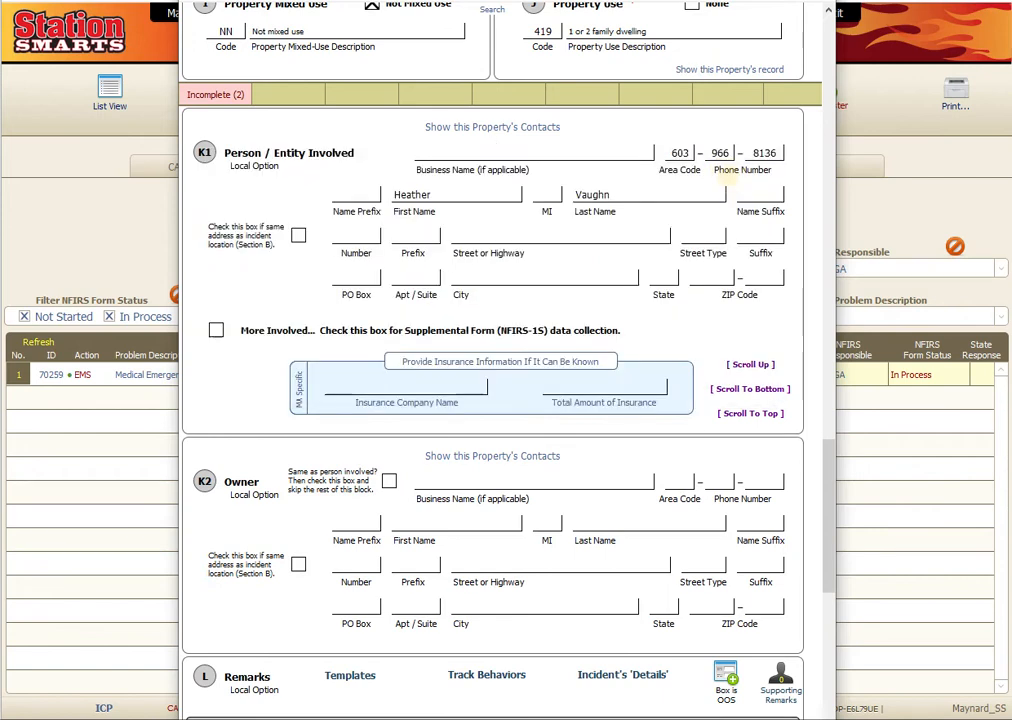
- Copy the property contact's name and phone into the Owner block and close the contacts popup
scroll(497, 305, "down", 1)
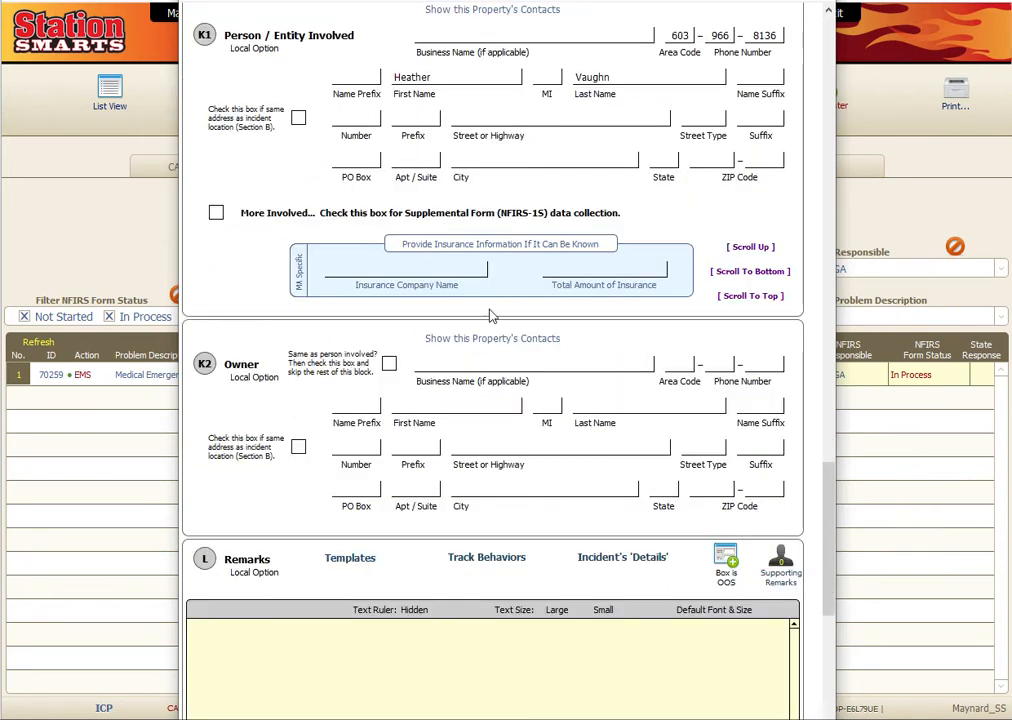
left_click(490, 338)
left_click(730, 150)
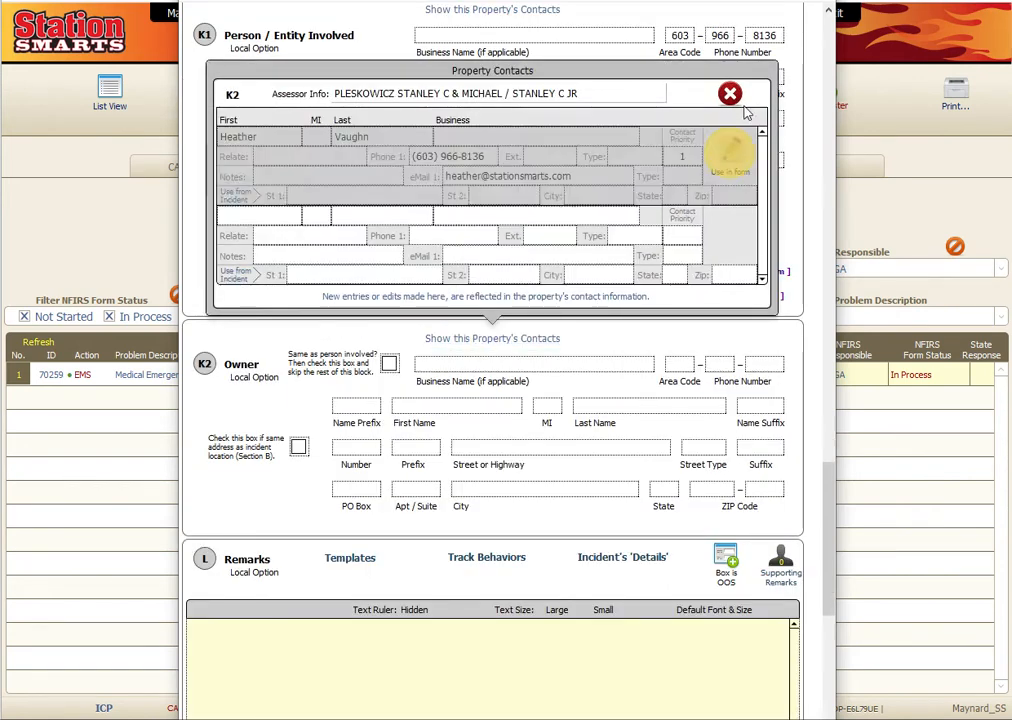
left_click(268, 222)
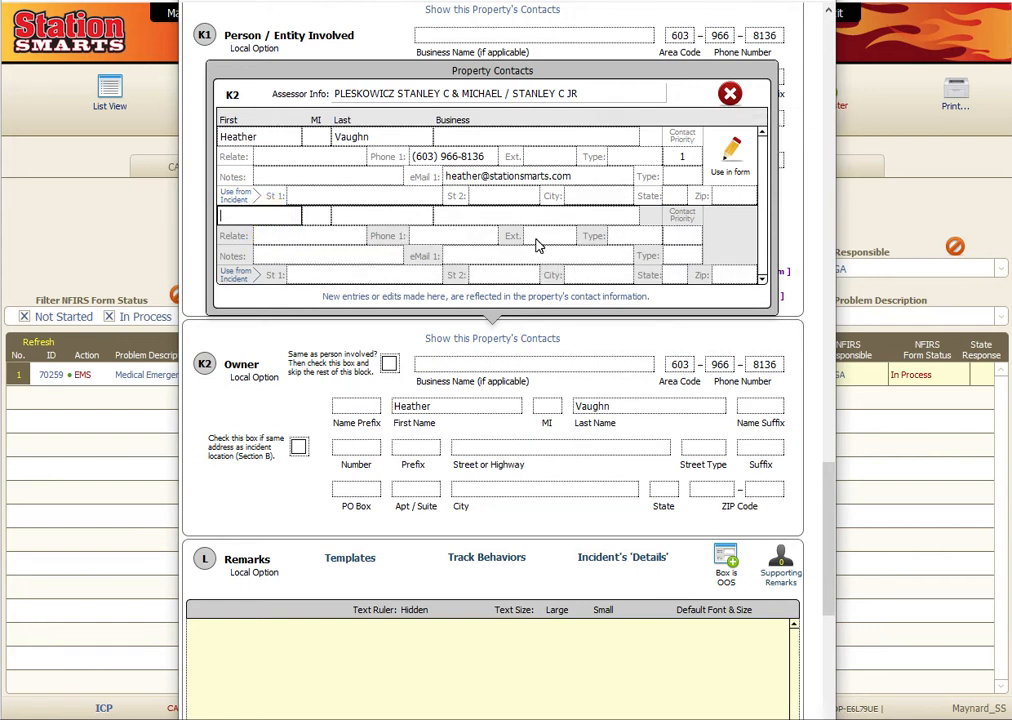
left_click(730, 94)
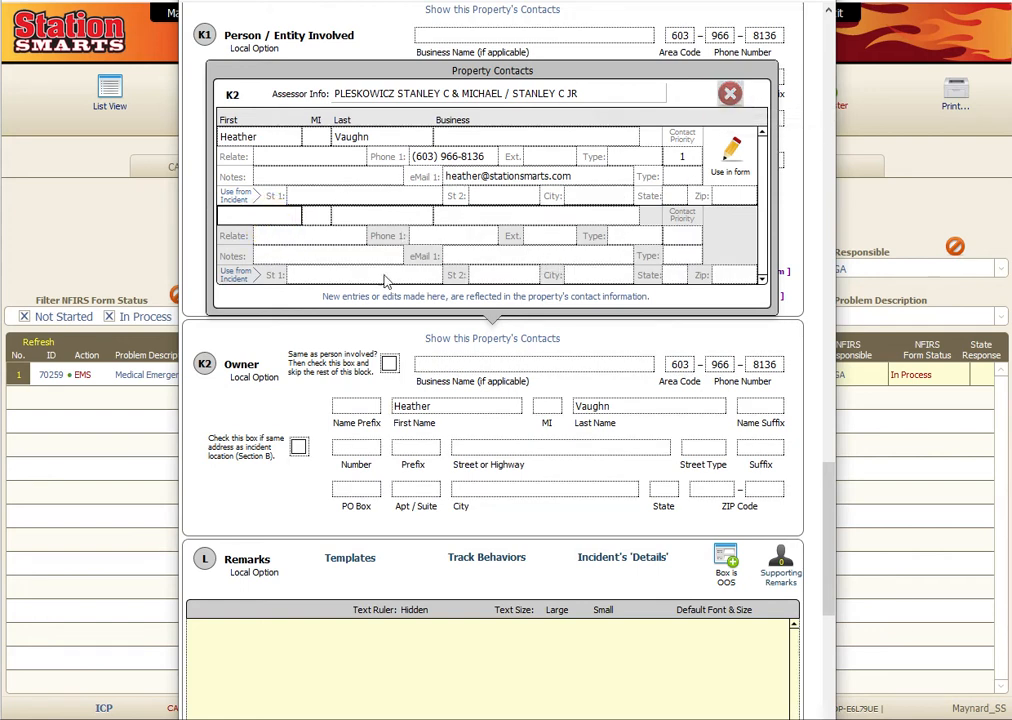
scroll(390, 280, "down", 6)
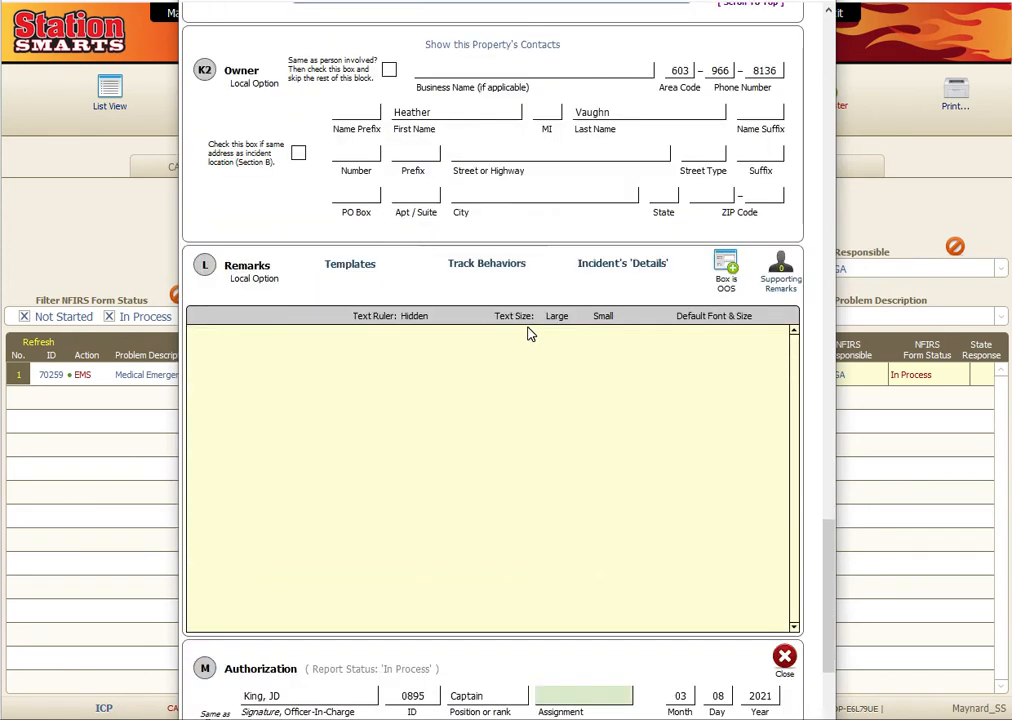
- Insert the Series 300 remarks template and trim the end of its line
left_click(350, 263)
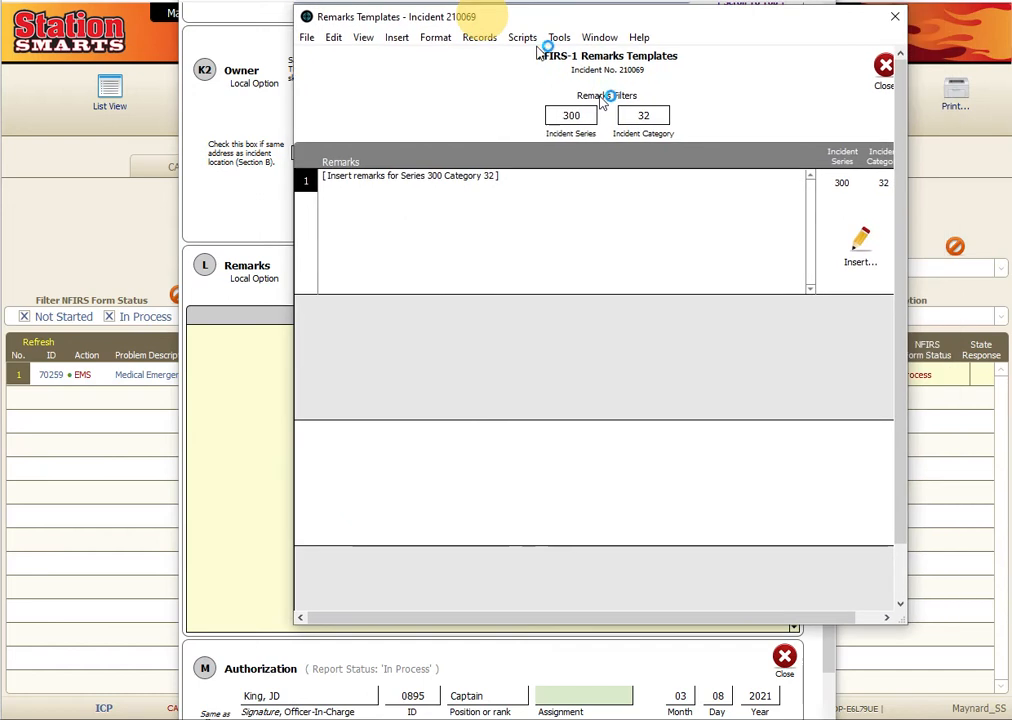
left_click(857, 246)
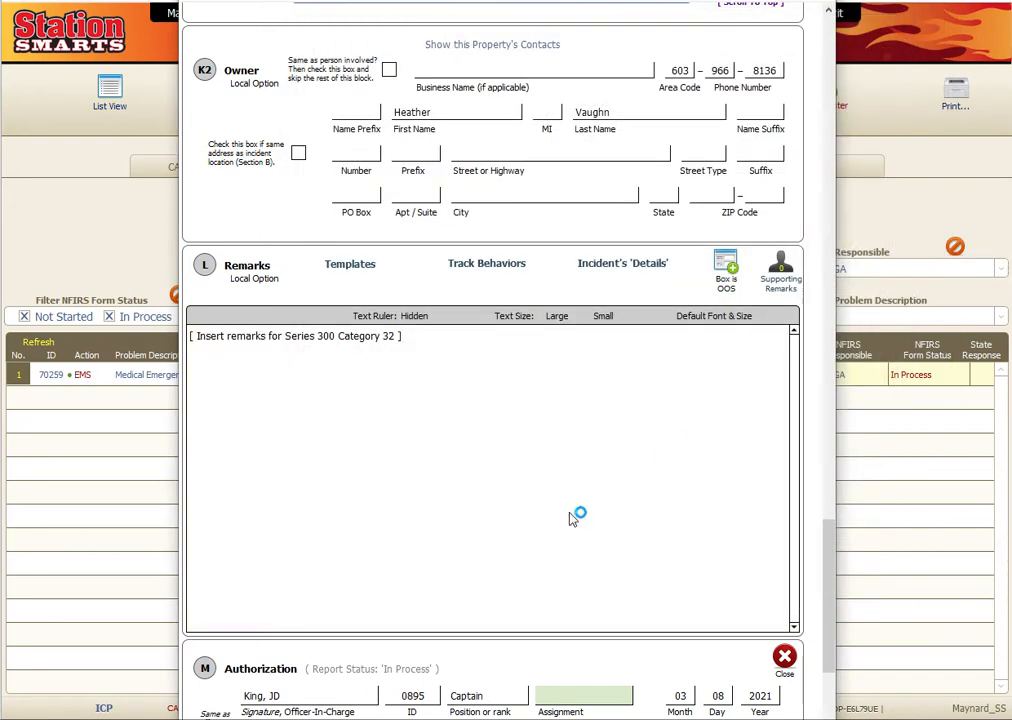
left_click(408, 336)
left_click_drag(402, 336, 360, 336)
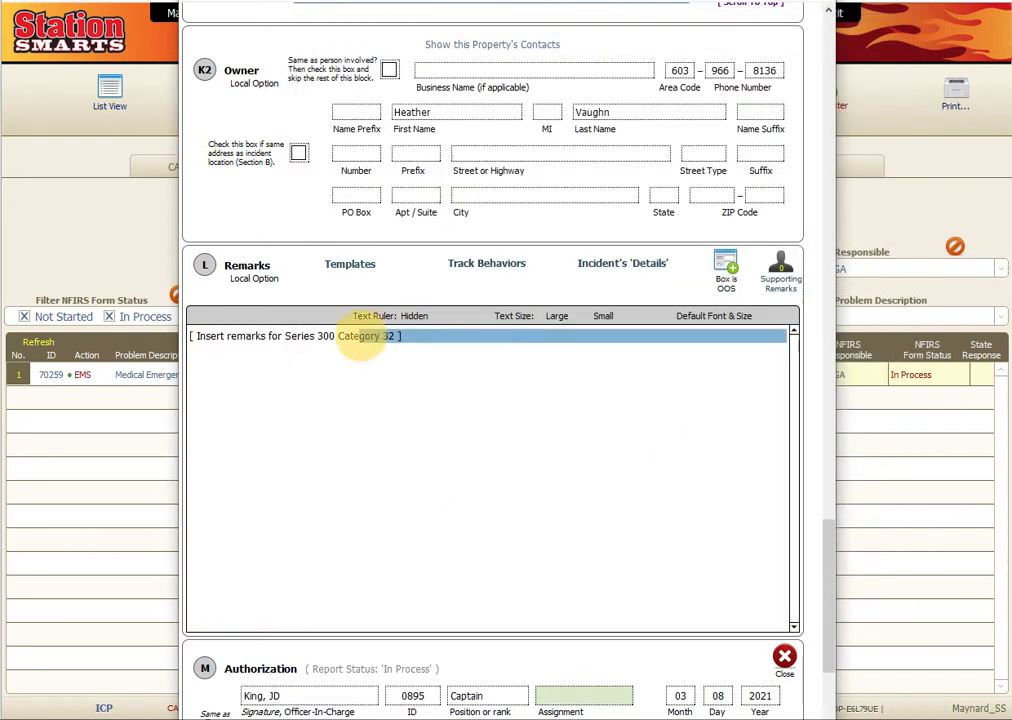
key("BackSpace")
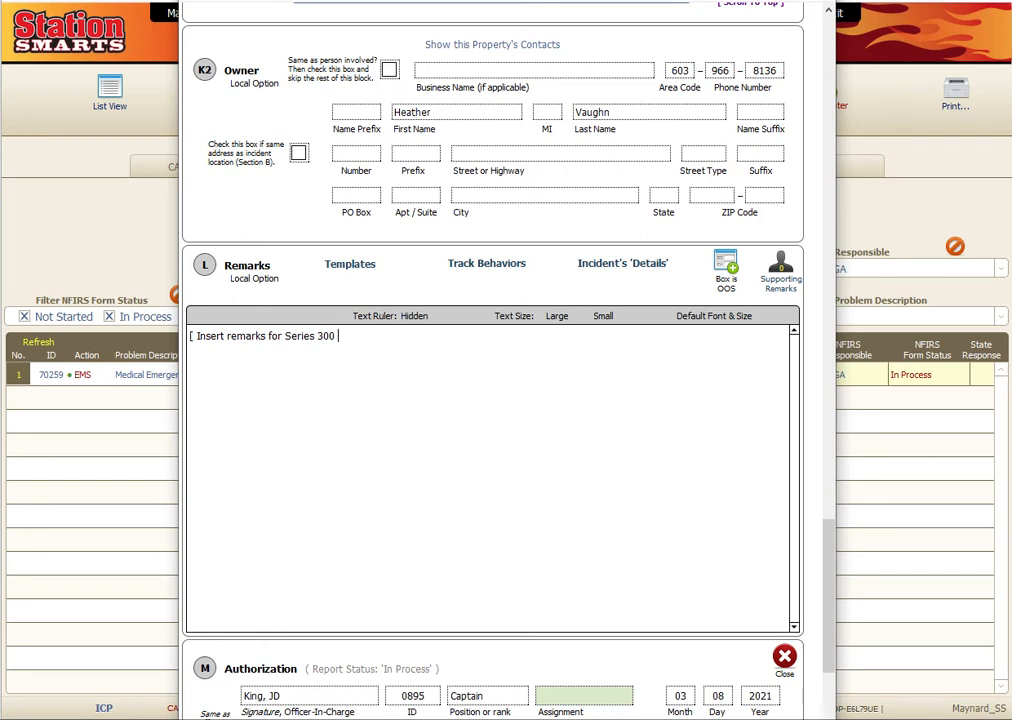
- Insert the incident's narrative details into the Remarks above the template line
left_click(620, 263)
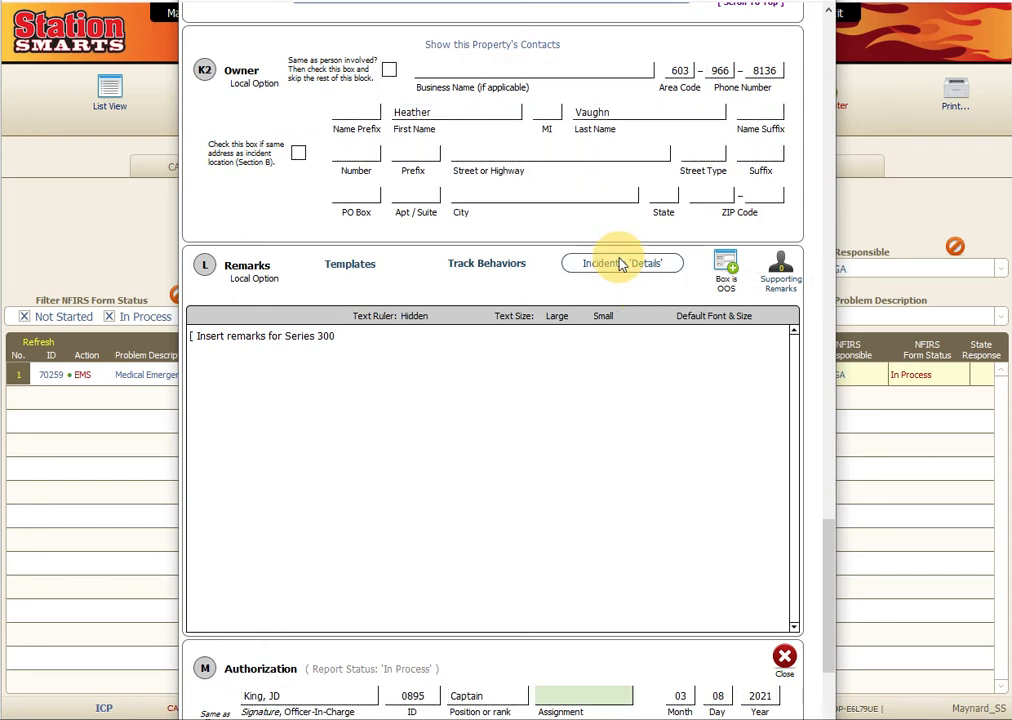
left_click(601, 497)
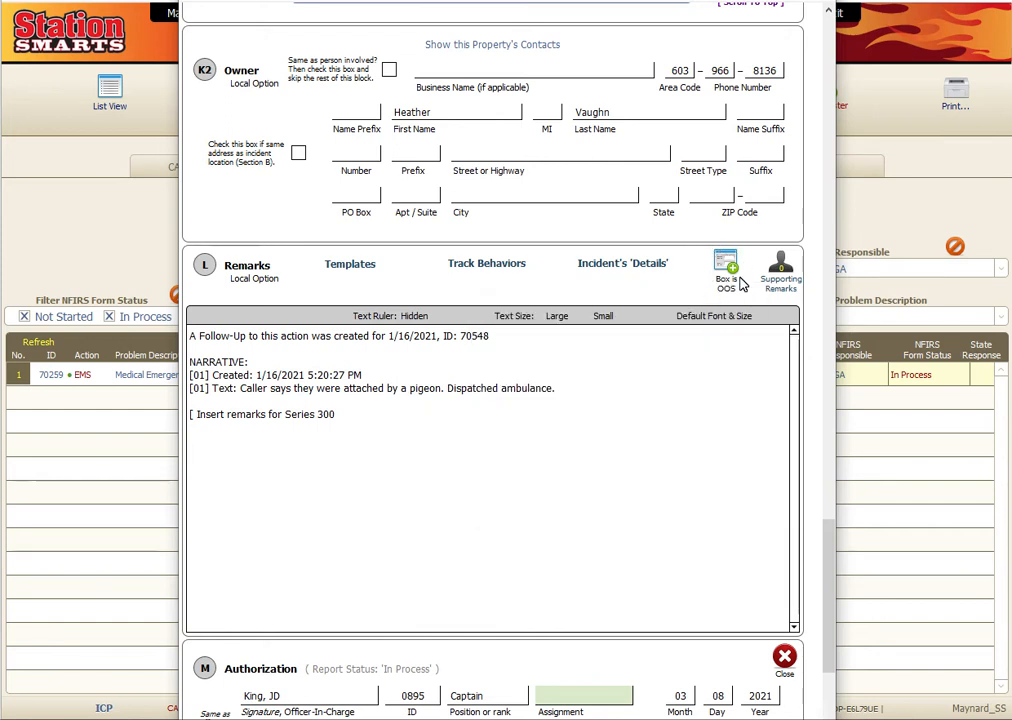
scroll(435, 345, "down", 5)
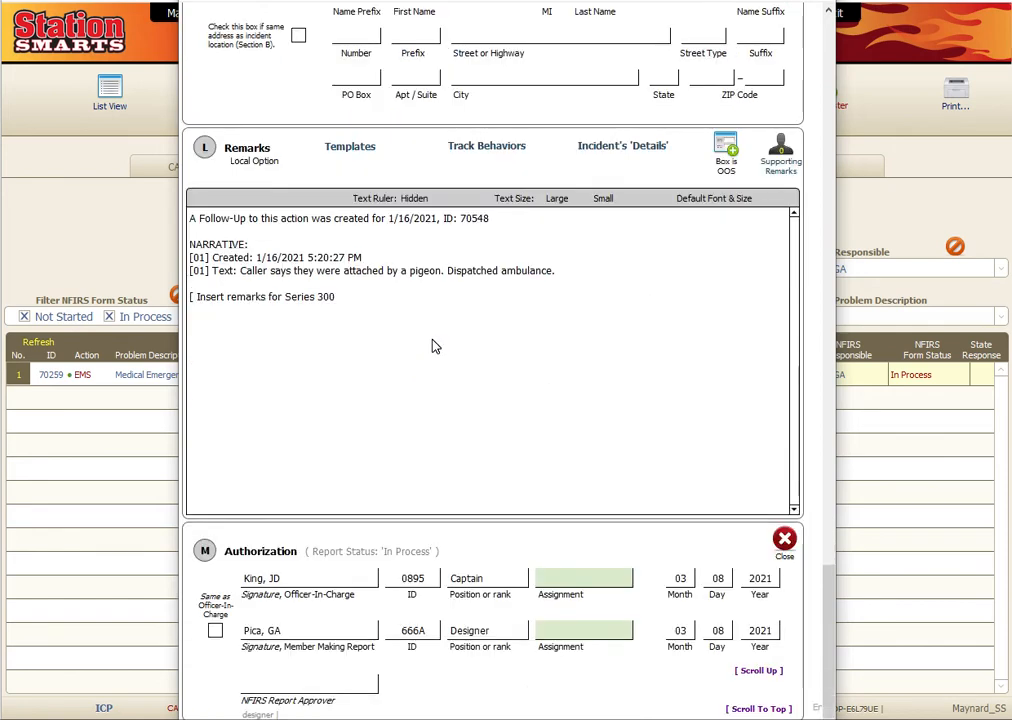
- Set the Authorization assignments to Other and Incident Commander, then bring up Report Validation
left_click(583, 343)
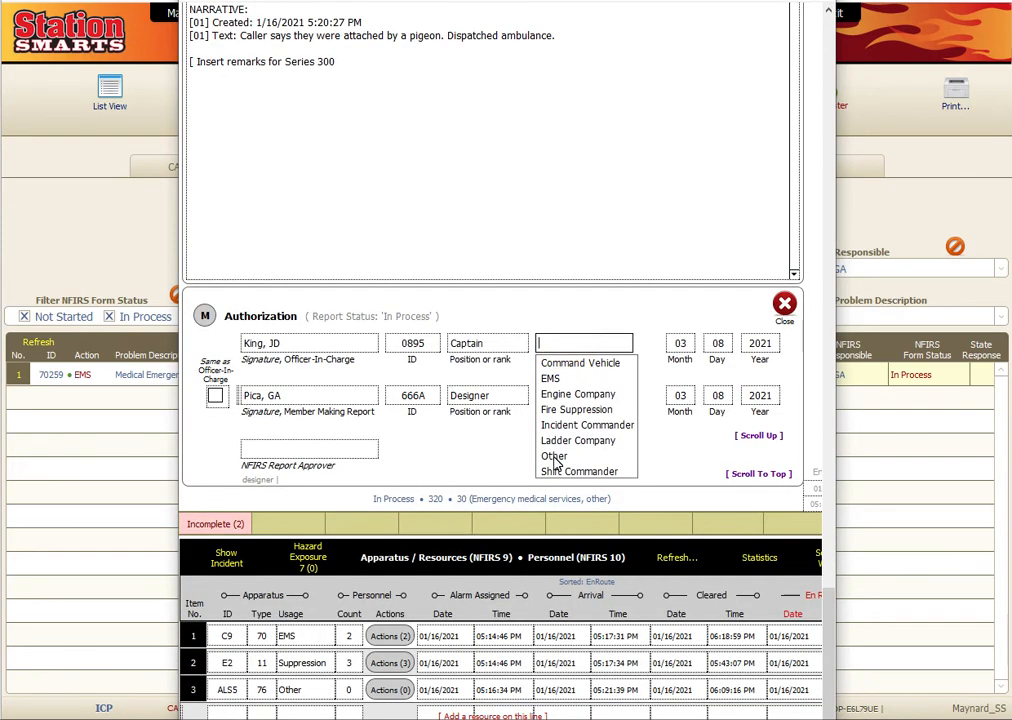
left_click(554, 455)
left_click(566, 395)
left_click(560, 477)
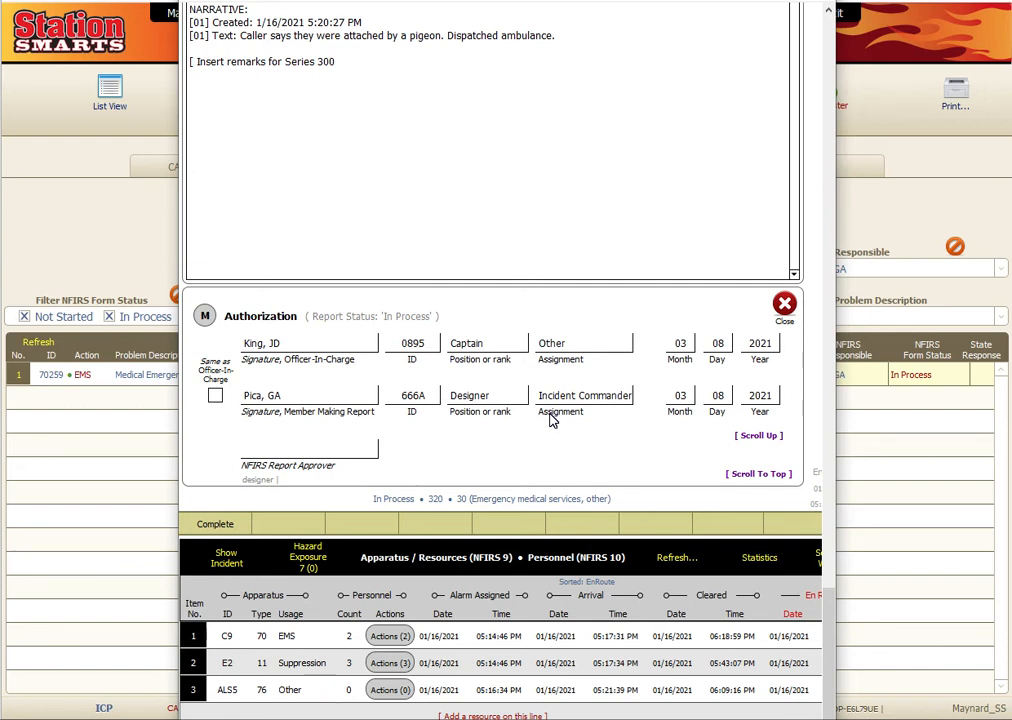
left_click(785, 304)
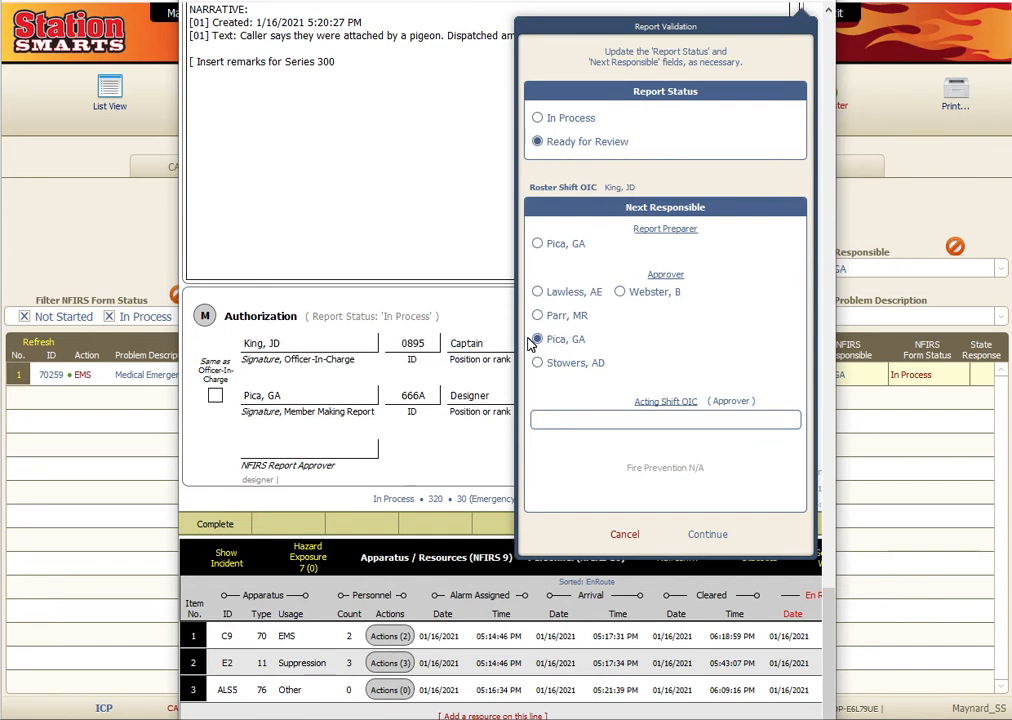
mouse_move(612, 345)
left_click(708, 533)
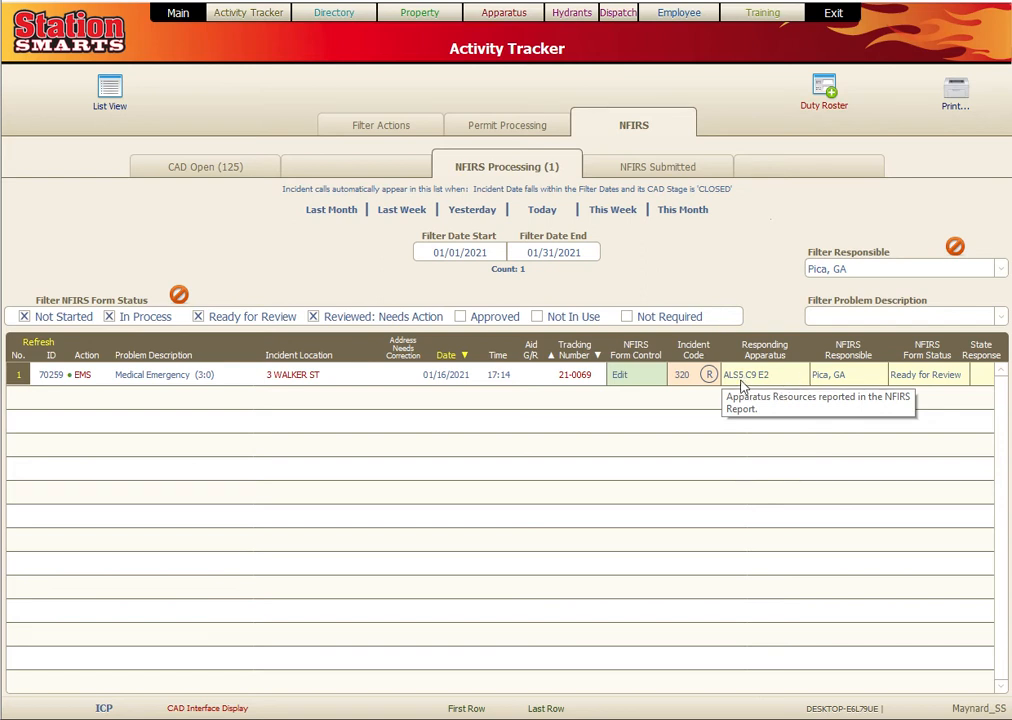
- Check the incident's remarks, then reopen its NFIRS form at Report Authorization (M)
left_click(708, 374)
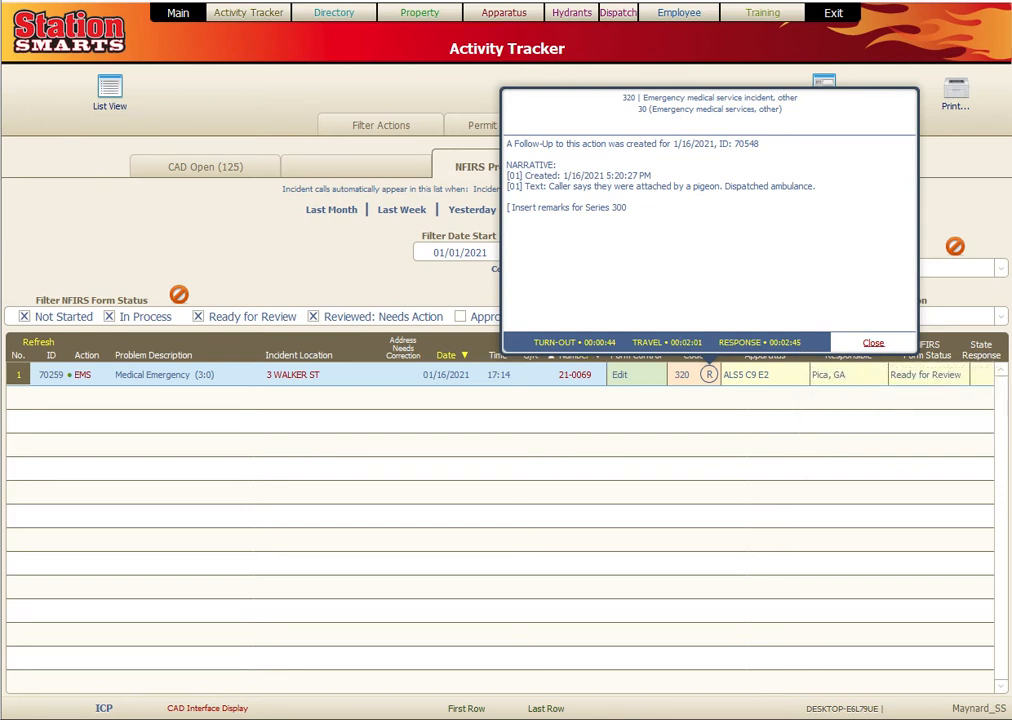
left_click(873, 343)
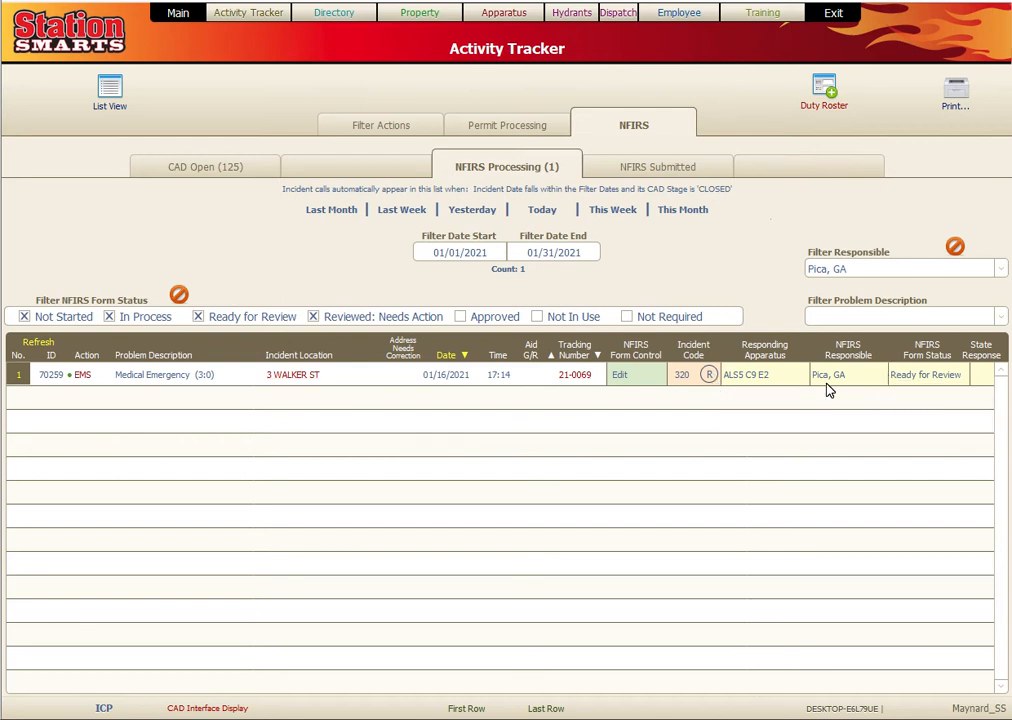
mouse_move(828, 390)
left_click(619, 374)
left_click(464, 66)
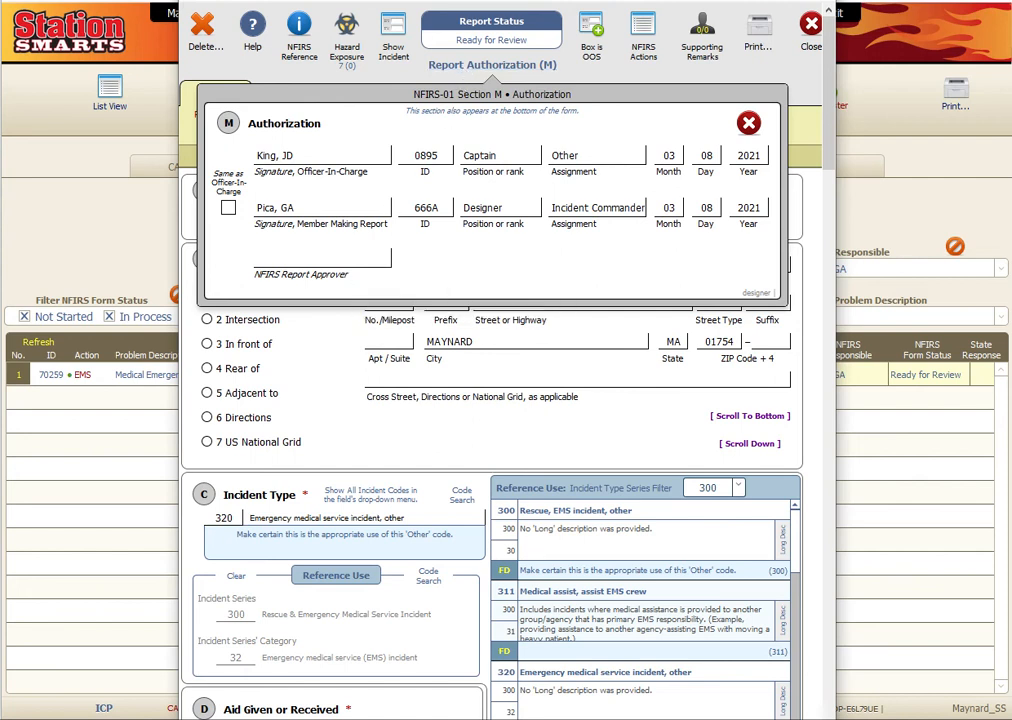
- Set the report status to Reviewed: Needs Action and confirm
left_click(325, 258)
left_click(276, 312)
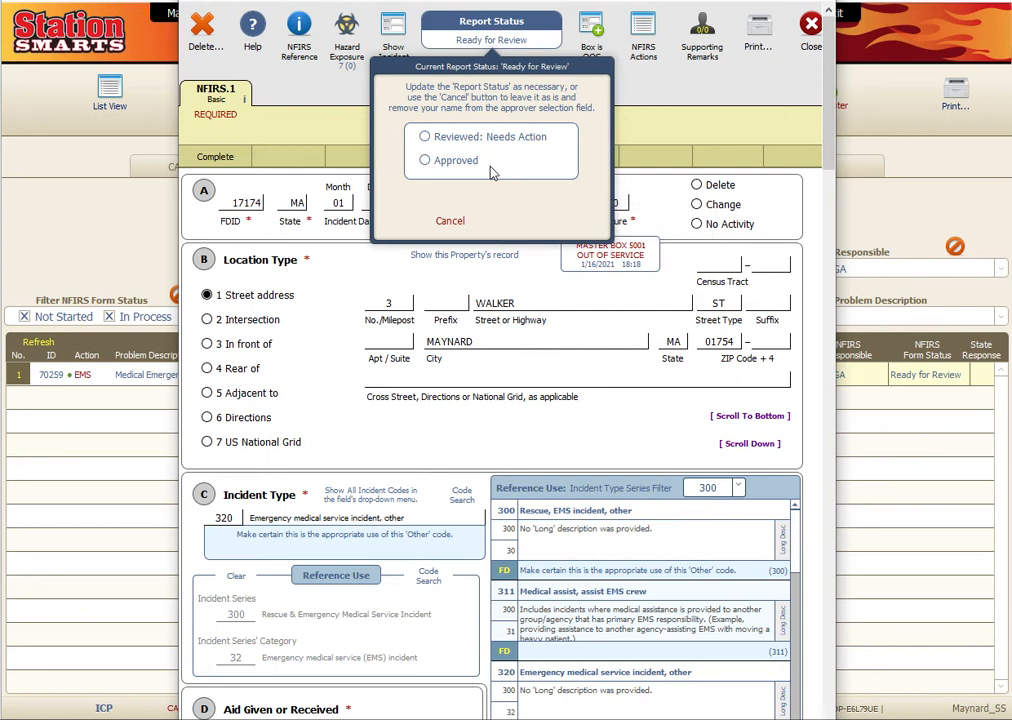
left_click(425, 138)
left_click(533, 220)
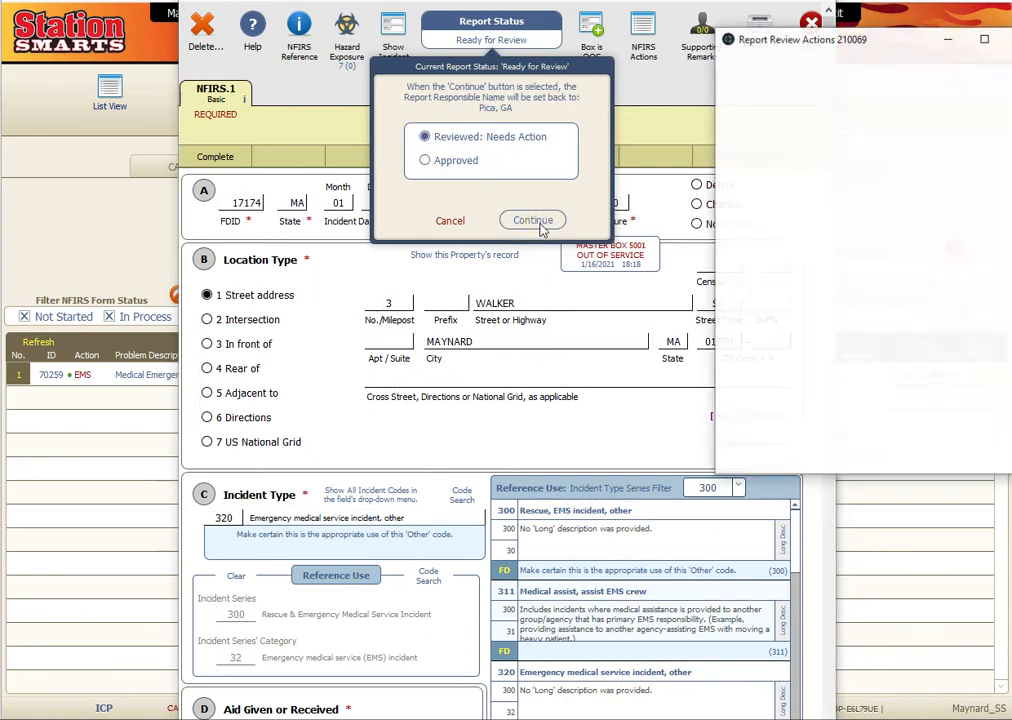
- Log an NFIRS.1 section C action reading 'this is a test' and draft the notification e-mail
left_click(703, 235)
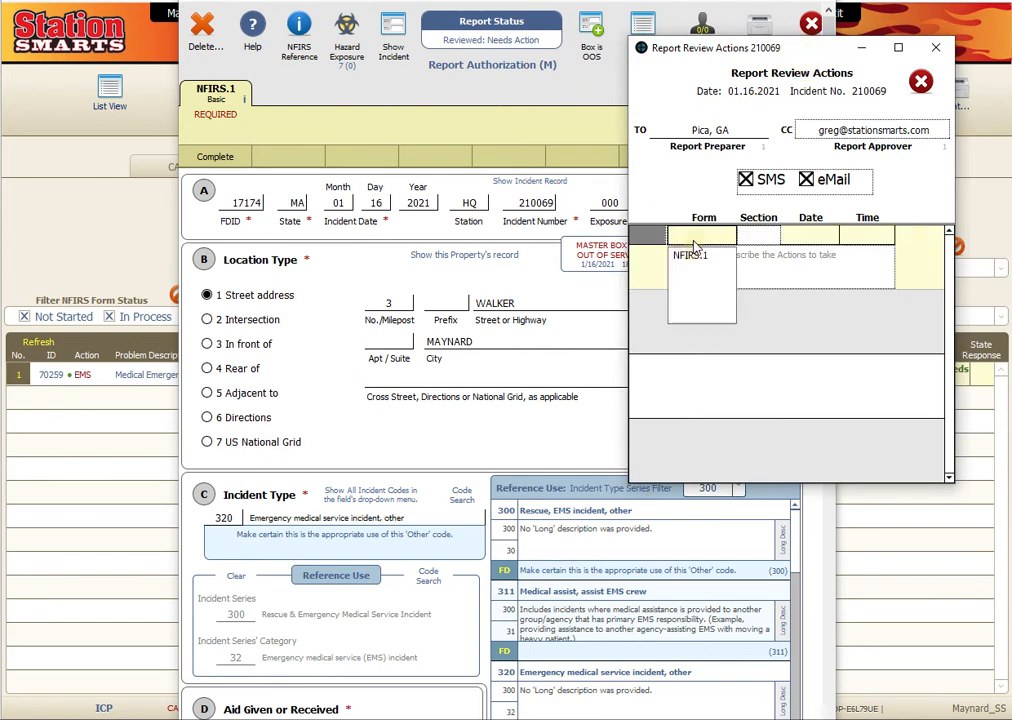
left_click(690, 257)
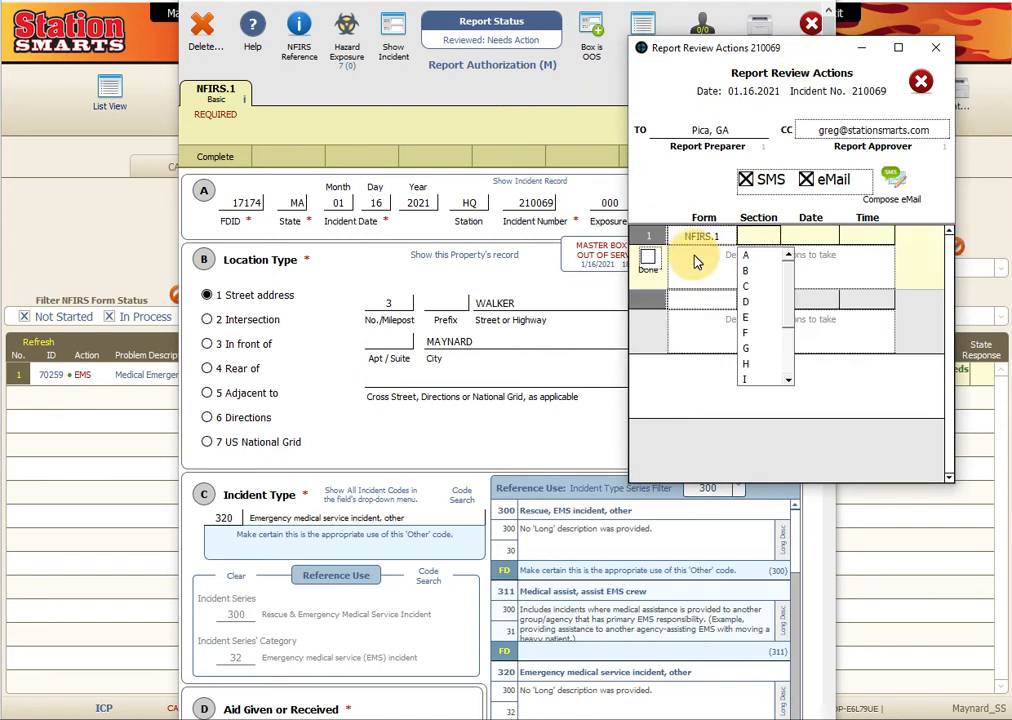
left_click(703, 279)
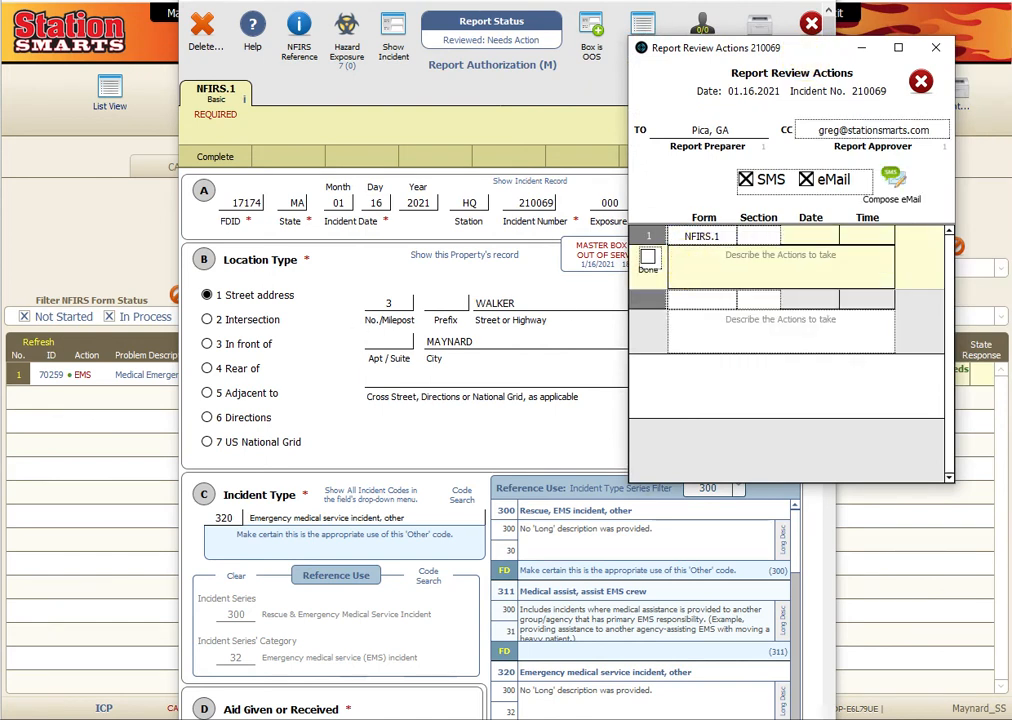
type("this is a test")
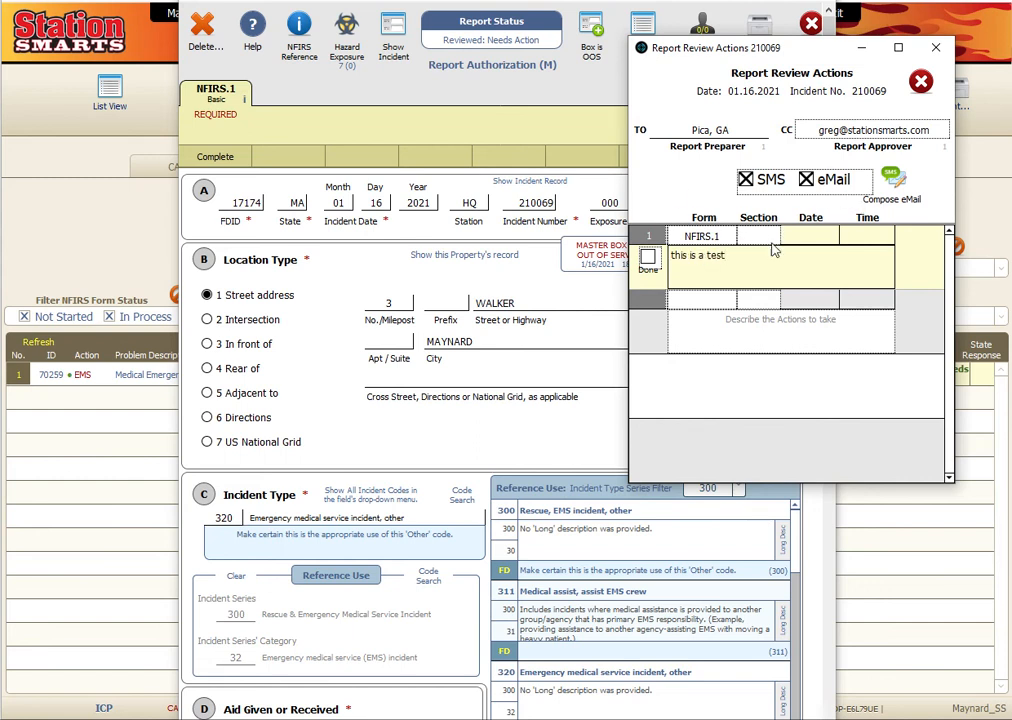
left_click(700, 241)
left_click(758, 236)
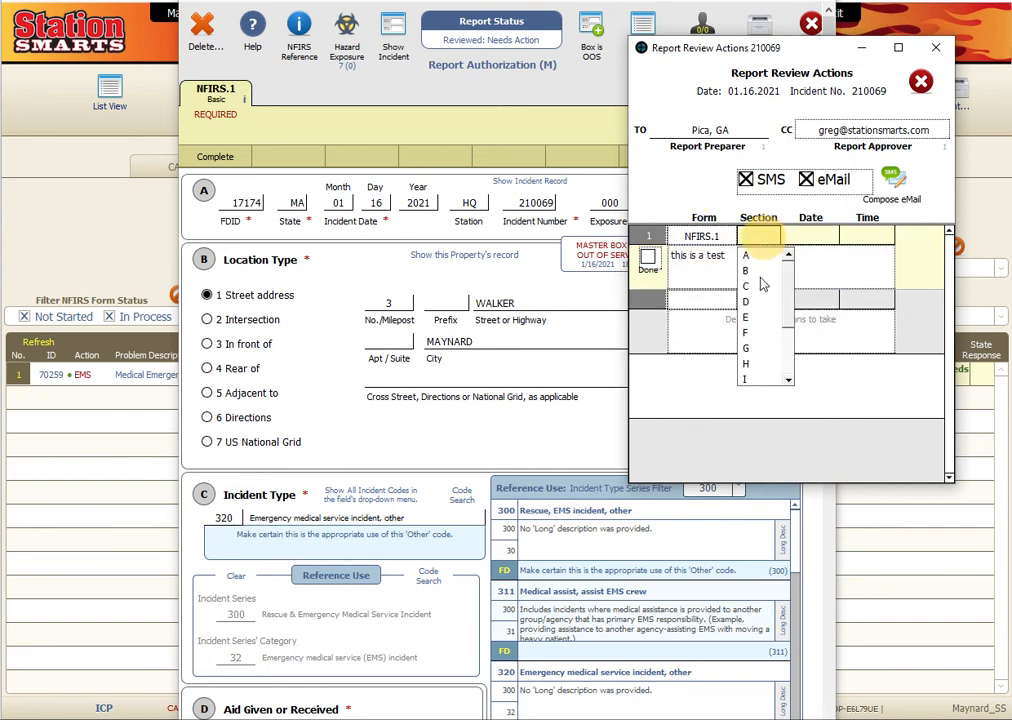
left_click(747, 288)
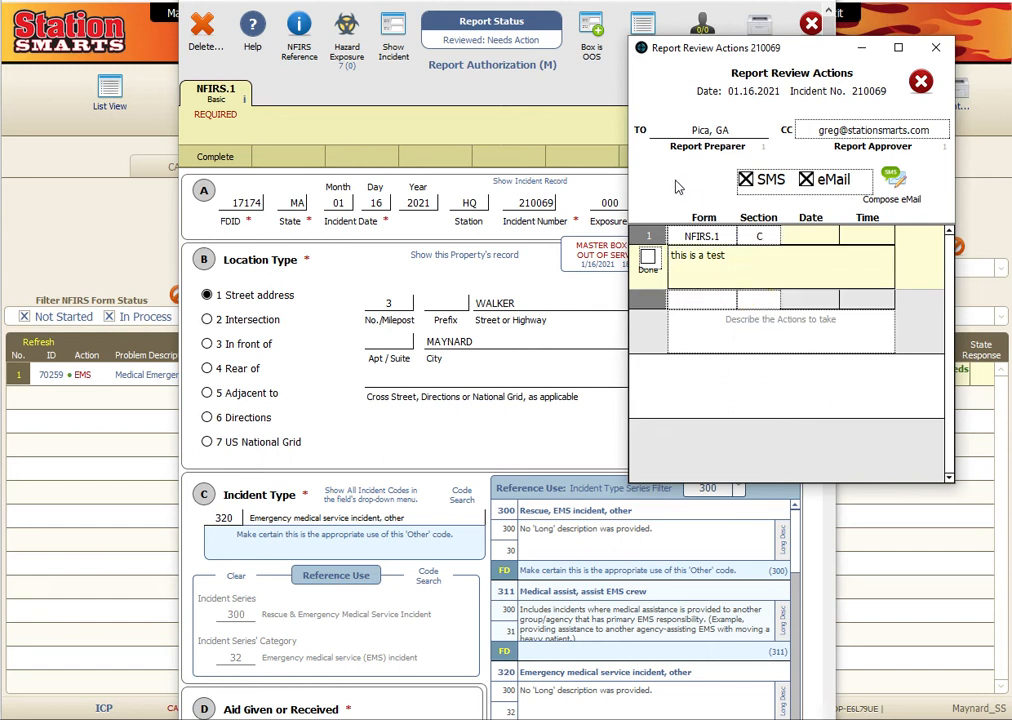
left_click(892, 177)
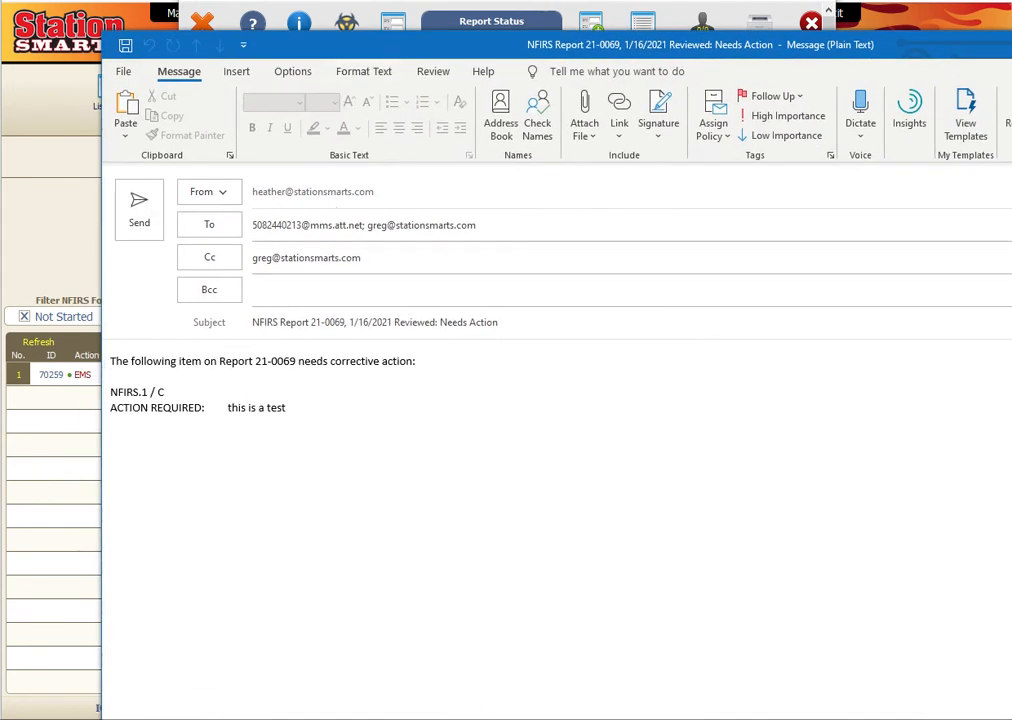
- Review the recipients and body of the 21-0069 needs-action e-mail, then close the Outlook draft
left_click_drag(476, 224, 192, 226)
left_click_drag(288, 408, 92, 378)
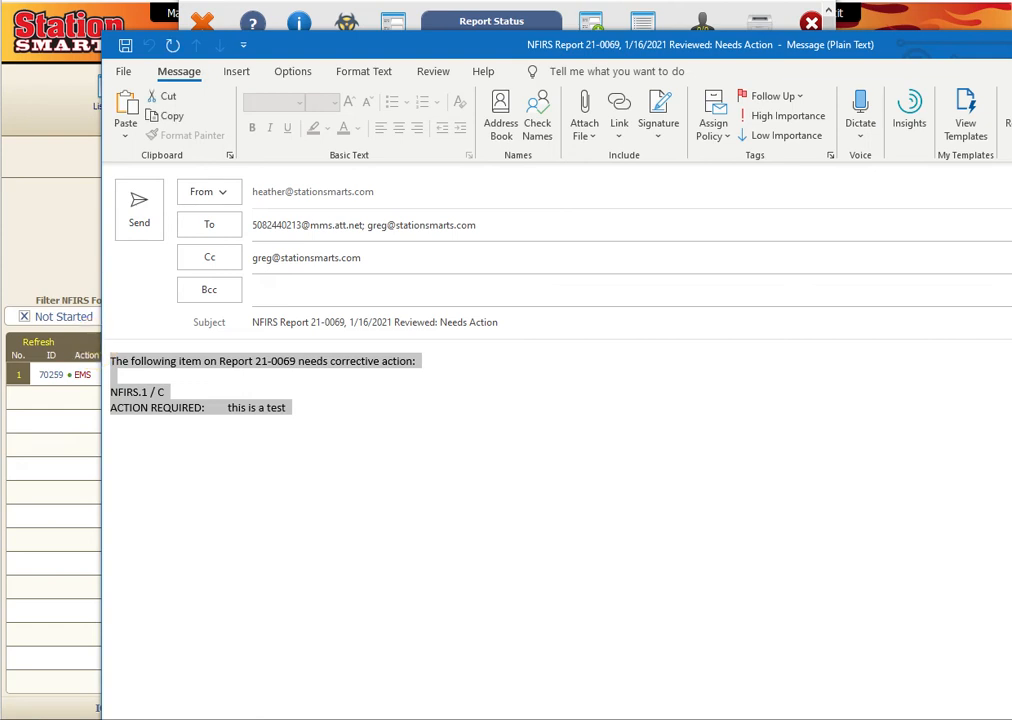
left_click_drag(1011, 40, 1003, 282)
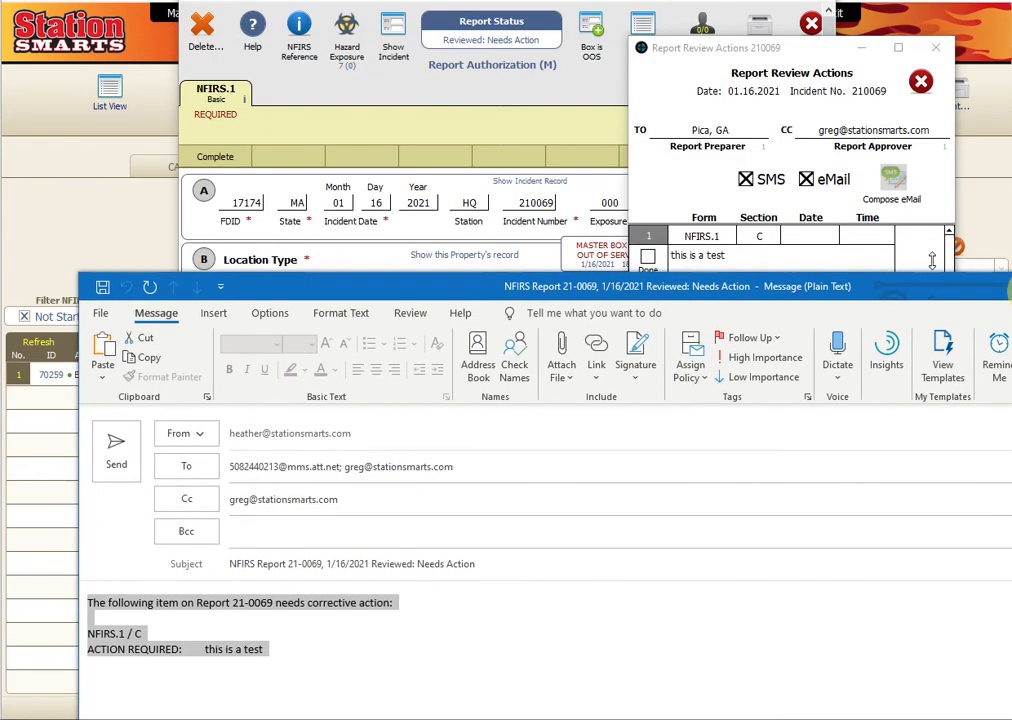
left_click(722, 49)
left_click(773, 289)
left_click_drag(892, 297, 870, 55)
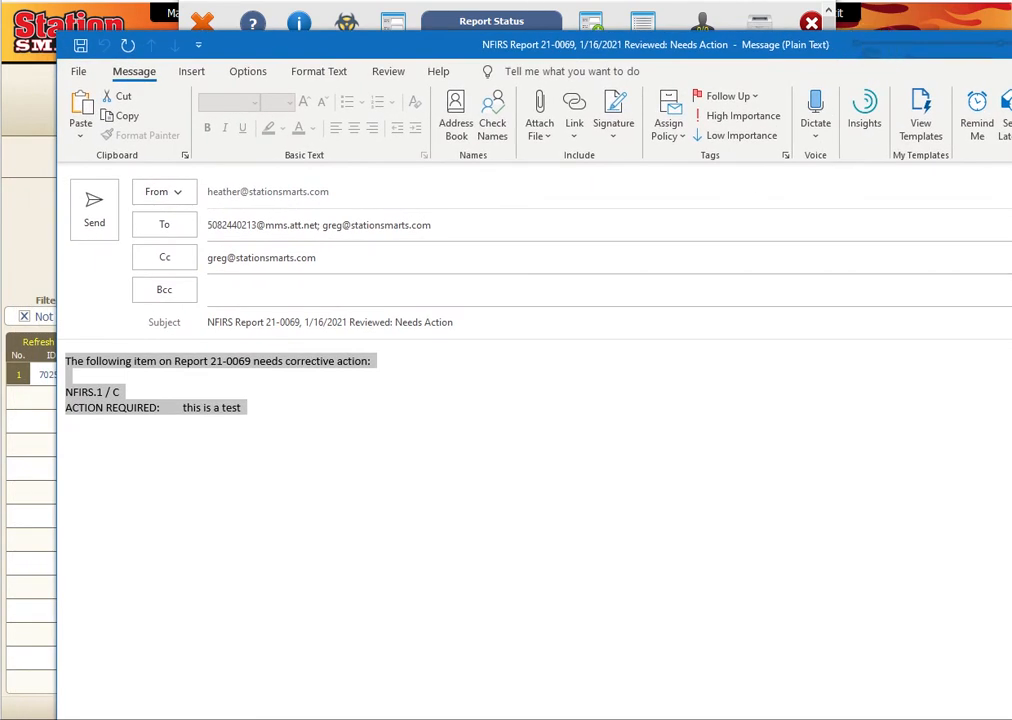
left_click(1009, 44)
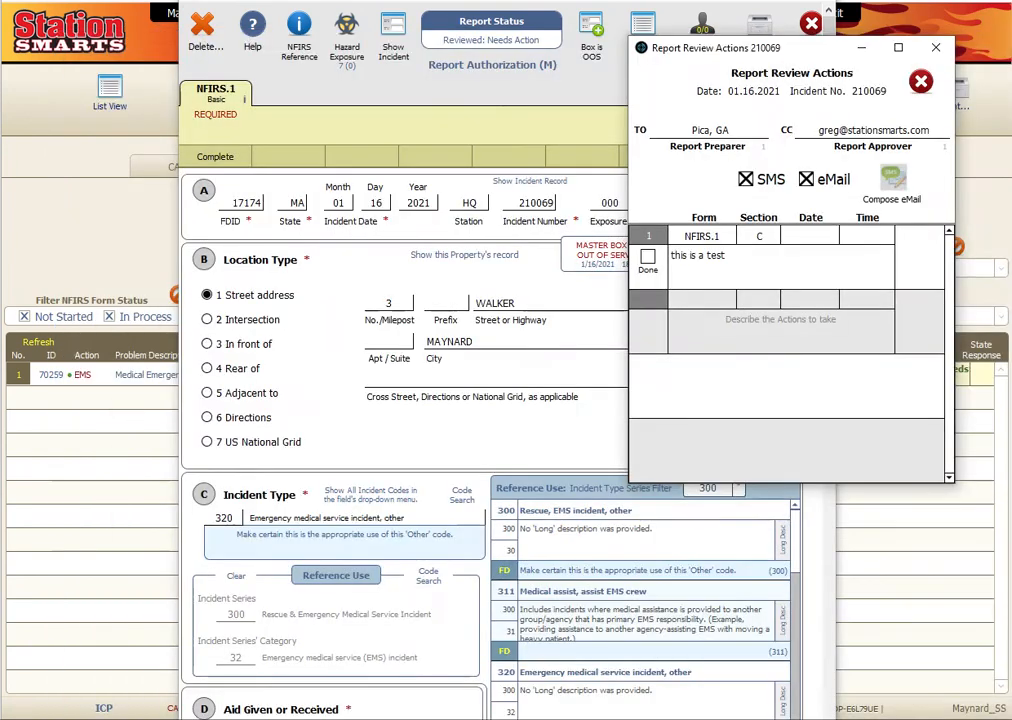
- Close Report Review Actions, choose the approver in Section M, and mark the report Approved
left_click_drag(791, 45, 548, 97)
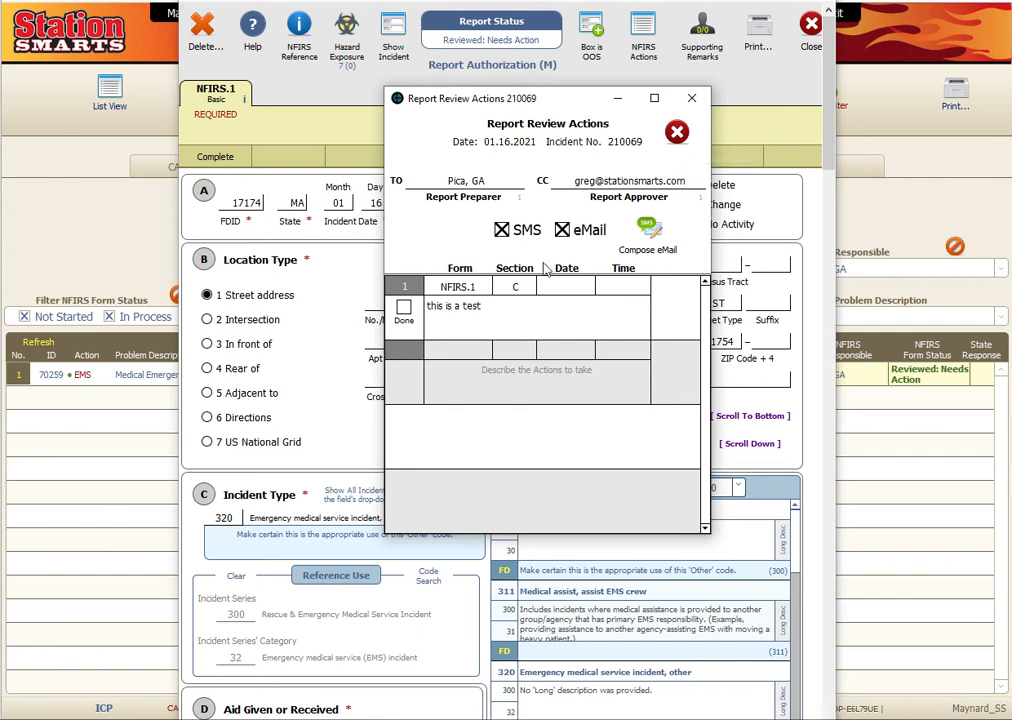
left_click(676, 131)
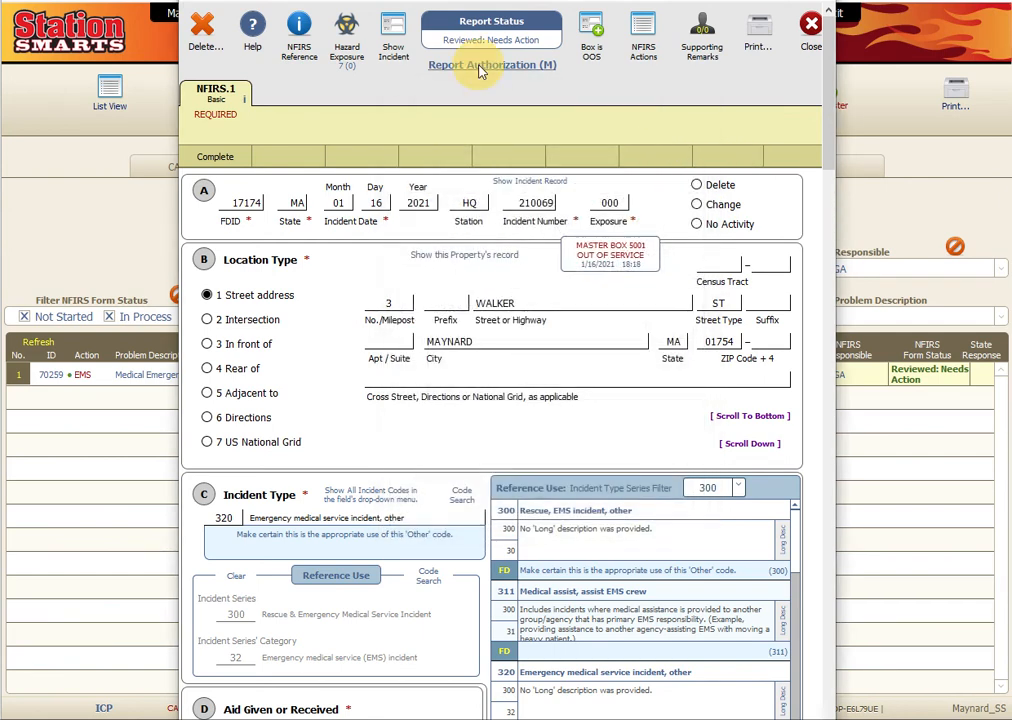
left_click(436, 63)
left_click(237, 255)
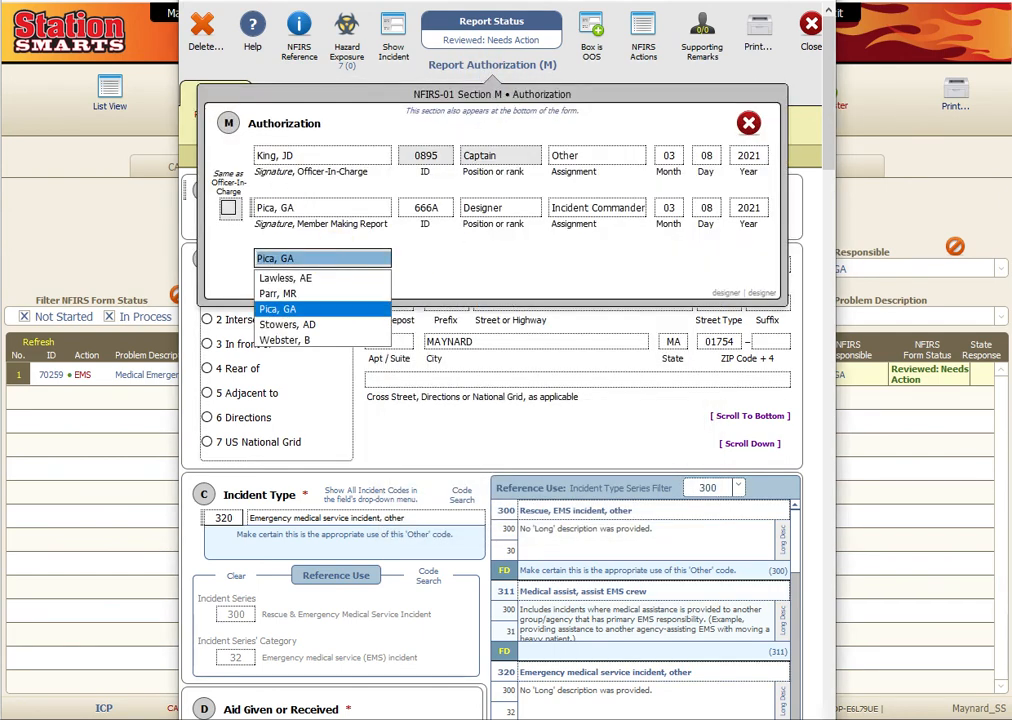
left_click(305, 306)
left_click(425, 160)
left_click(533, 219)
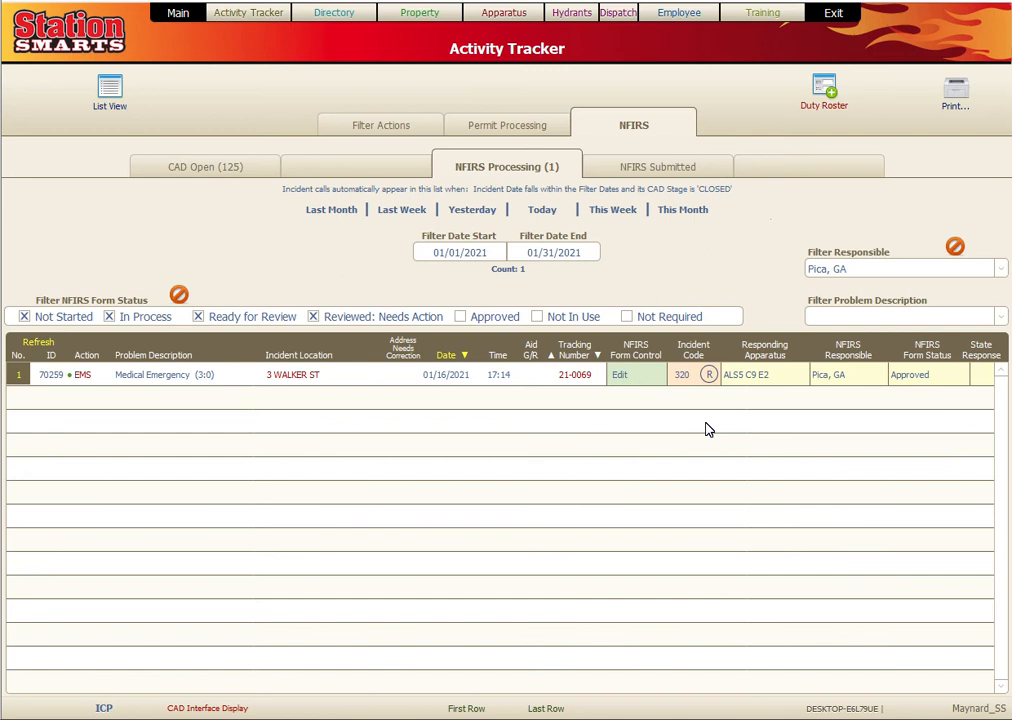
- Go back to the Station SMARTS Main Menu
mouse_move(820, 378)
mouse_move(905, 377)
left_click(165, 12)
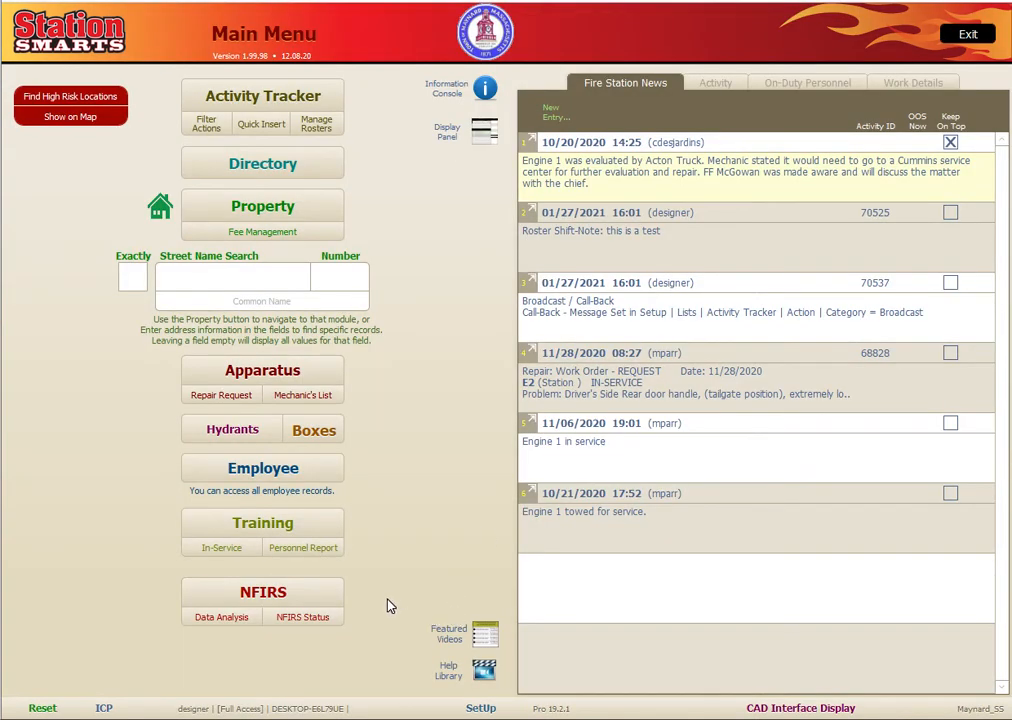
- Preview the NFIRS status summary for 01/01/2021–01/31/2021 with Ready for Review excluded
left_click(300, 617)
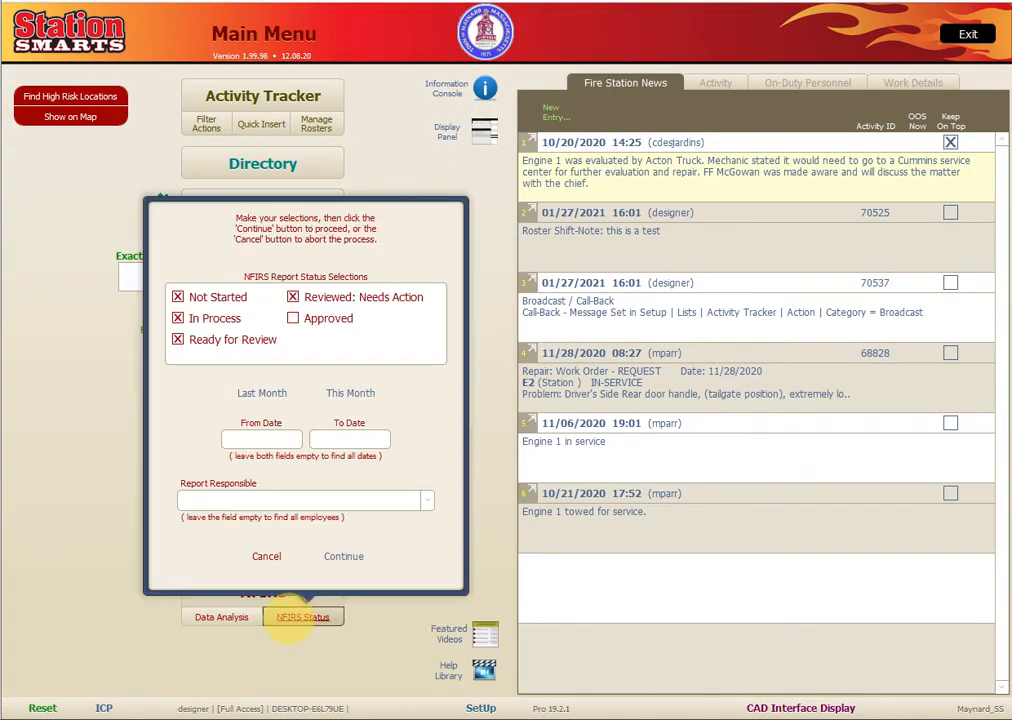
left_click(179, 342)
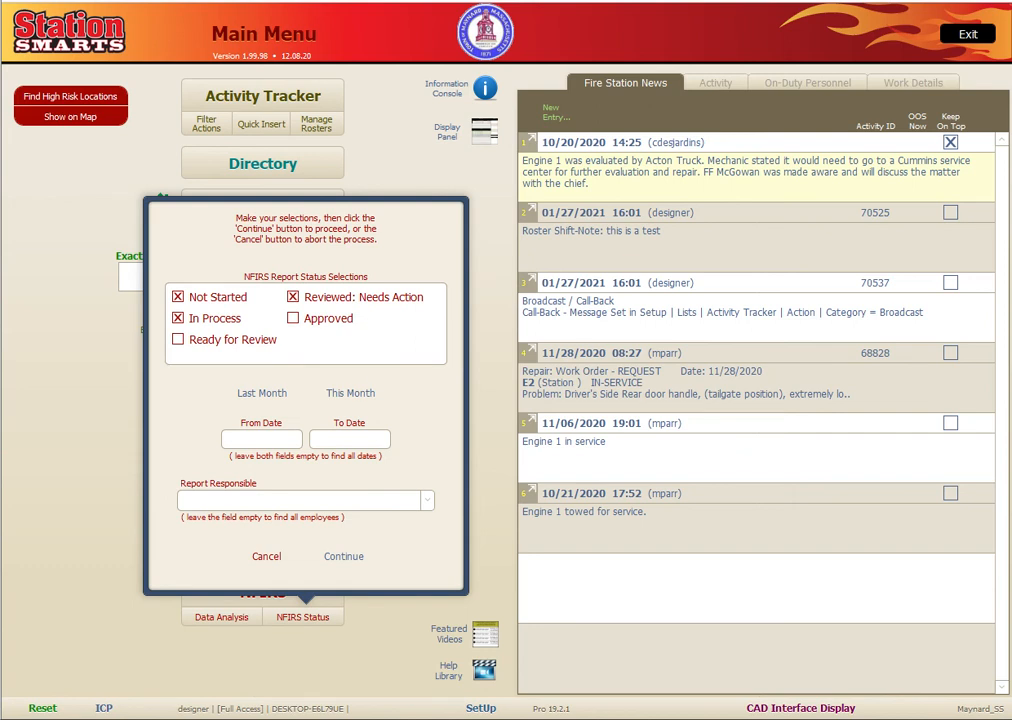
left_click(228, 439)
left_click(179, 466)
left_click(179, 466)
left_click(309, 496)
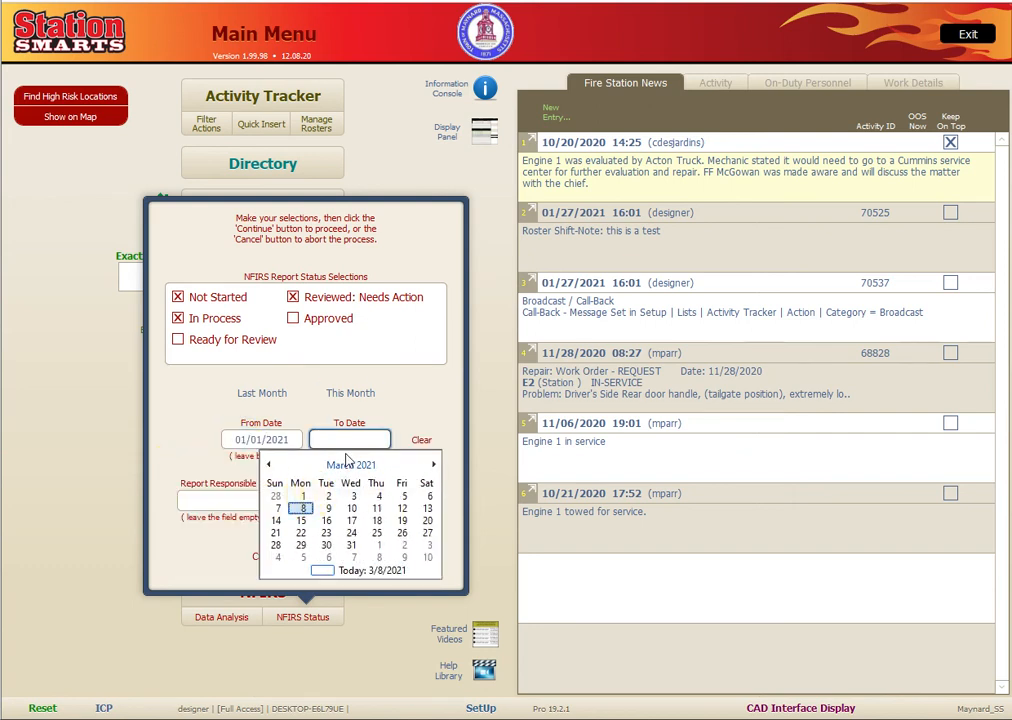
left_click(268, 466)
left_click(268, 466)
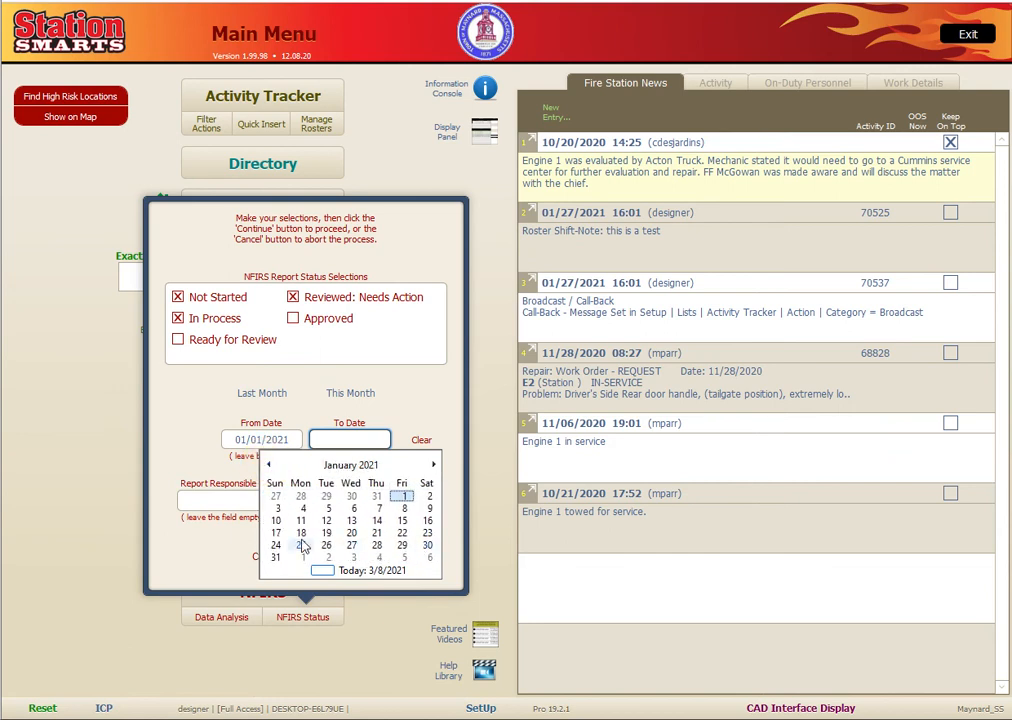
left_click(276, 557)
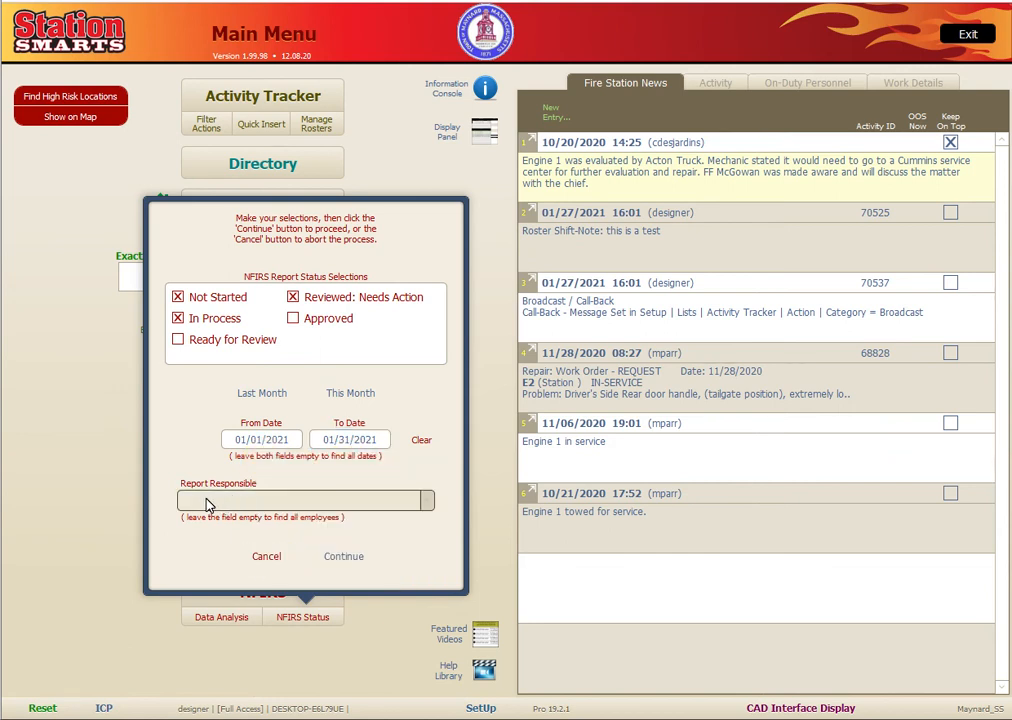
left_click(346, 560)
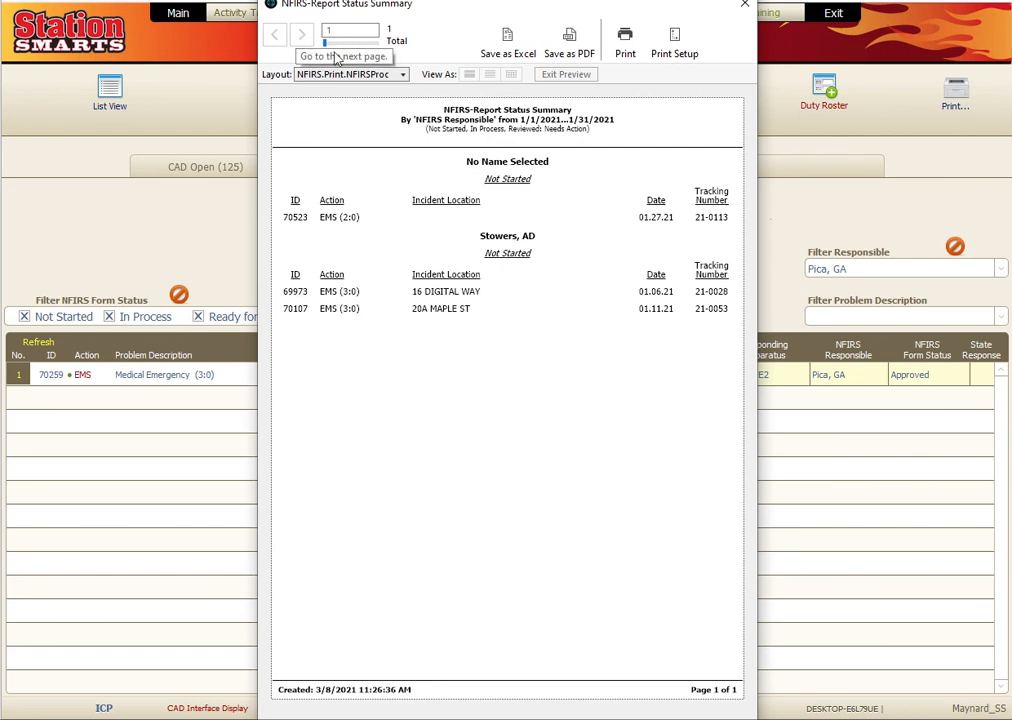
- Close the NFIRS-Report Status Summary preview window
left_click_drag(684, 9, 675, 37)
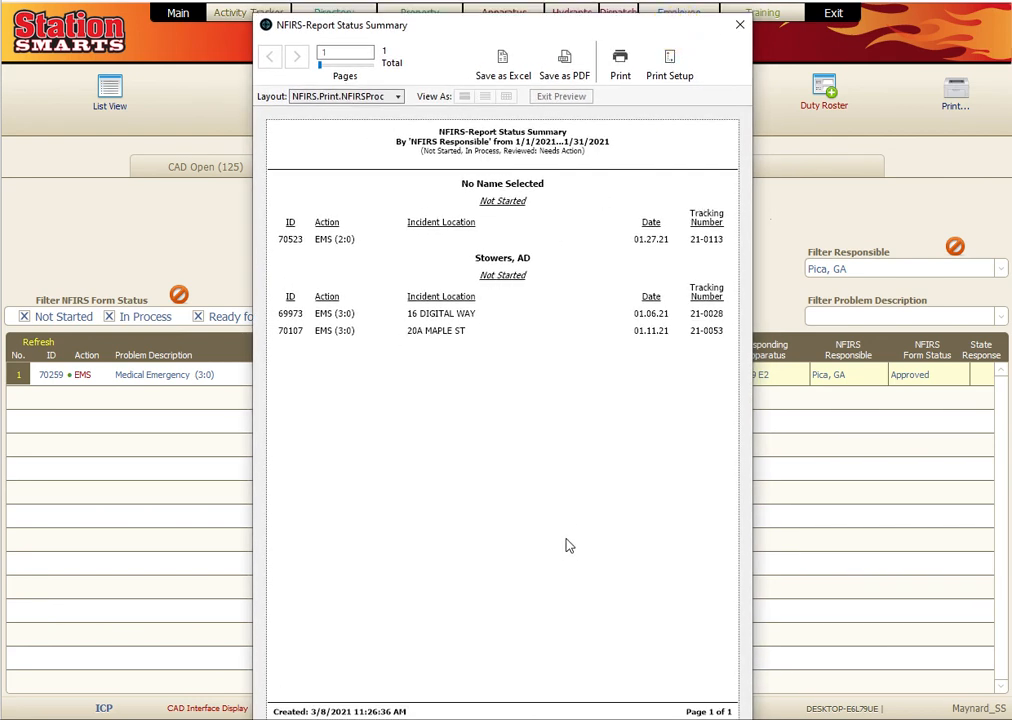
left_click(740, 27)
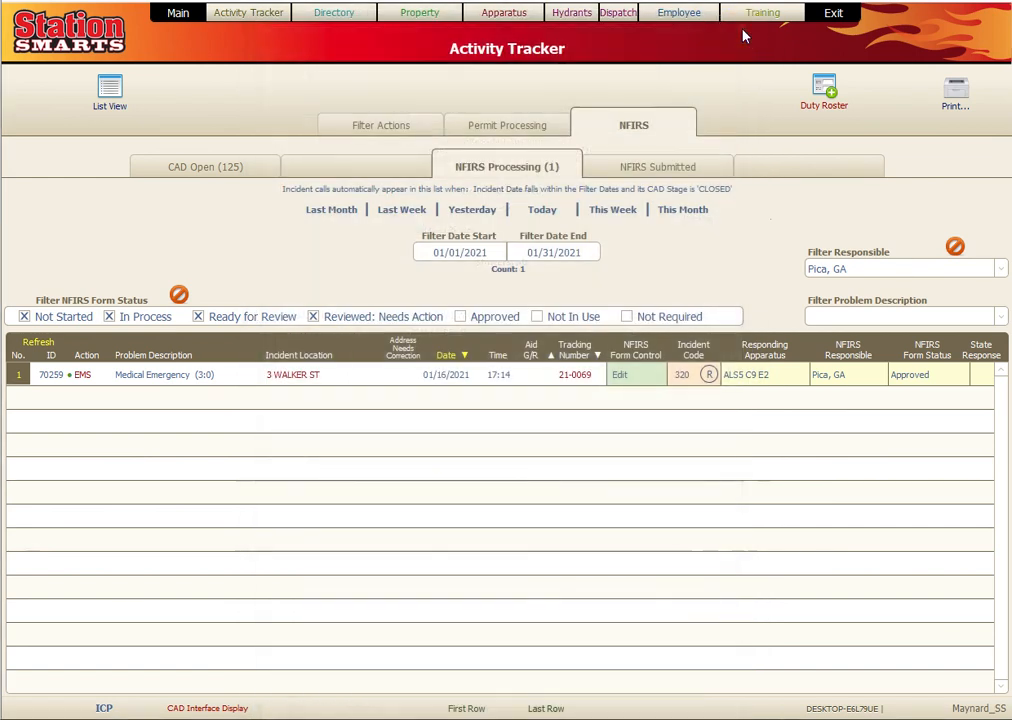